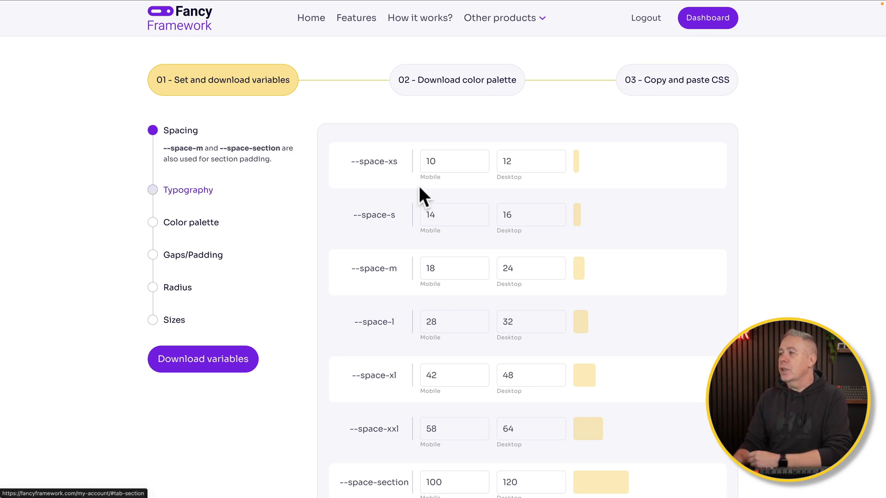
Scroll through the Fancy Framework spacing table, then compare Core Framework's typography scale (--text-m 18–20px).
{"action": "scroll", "coordinate": [749, 191], "scroll_direction": "down", "scroll_amount": 2}
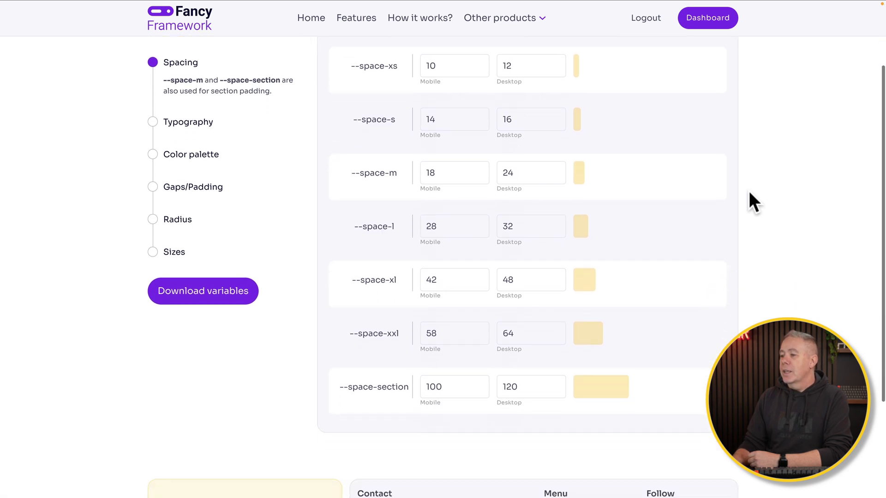
{"action": "scroll", "coordinate": [748, 203], "scroll_direction": "up", "scroll_amount": 1}
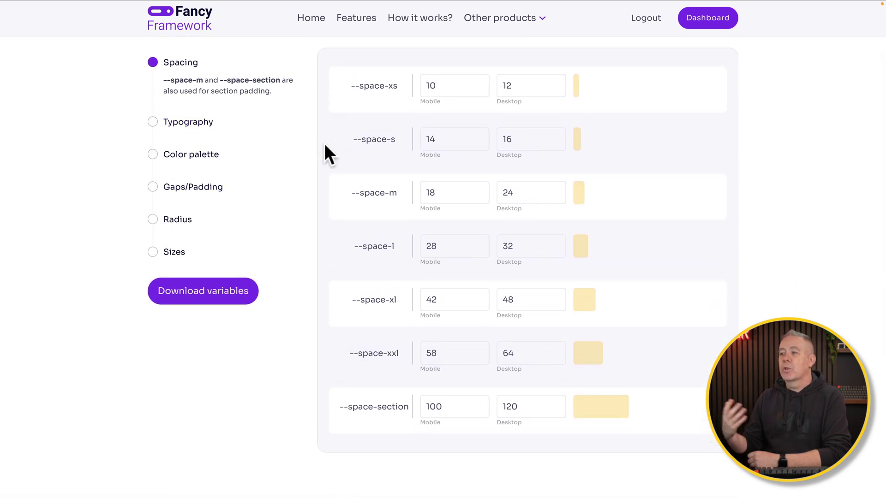
{"action": "scroll", "coordinate": [373, 193], "scroll_direction": "up", "scroll_amount": 1}
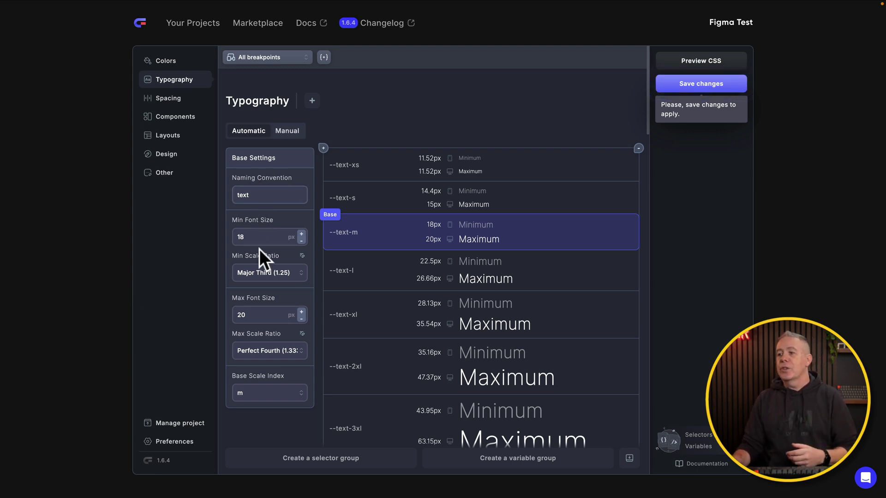
Scroll Core Framework's type scale, then return to Fancy Framework spacing (--space-xs 10/12).
{"action": "scroll", "coordinate": [259, 249], "scroll_direction": "down", "scroll_amount": 3}
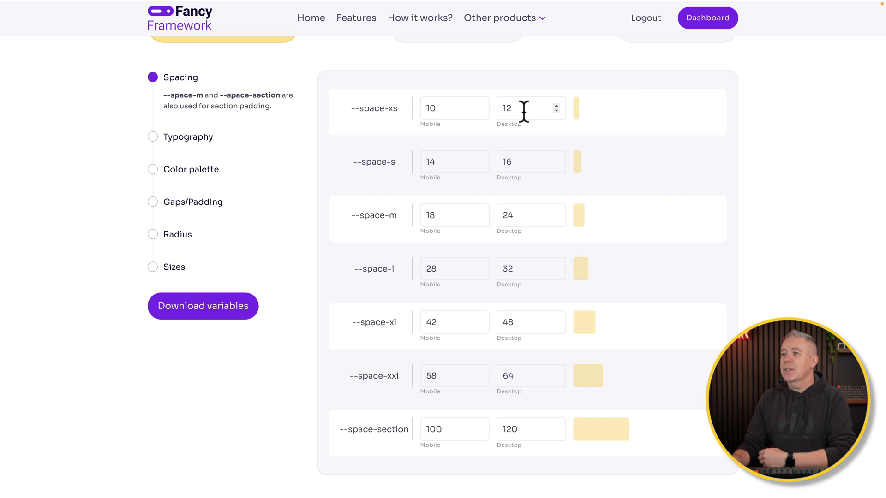
Review Fancy Framework's heading and text sizes up to --text-xxl 45/80 and the 400/600 text styles.
{"action": "left_click", "coordinate": [180, 137]}
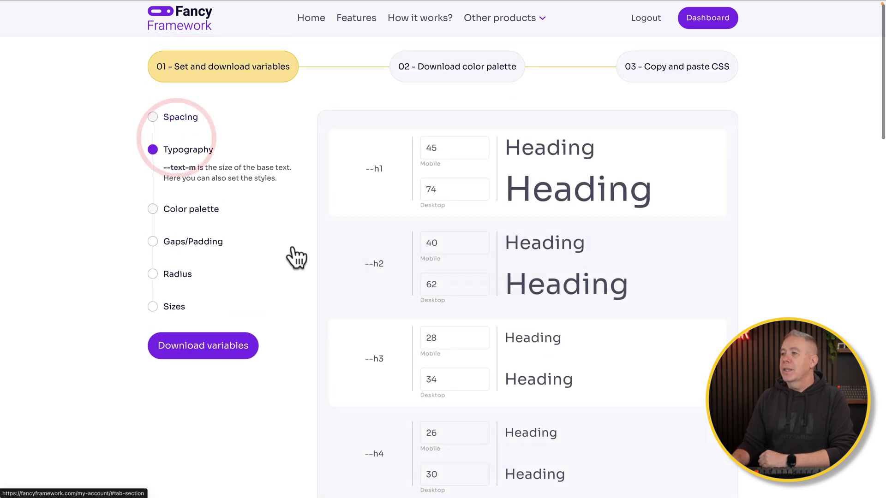
{"action": "scroll", "coordinate": [306, 304], "scroll_direction": "down", "scroll_amount": 6}
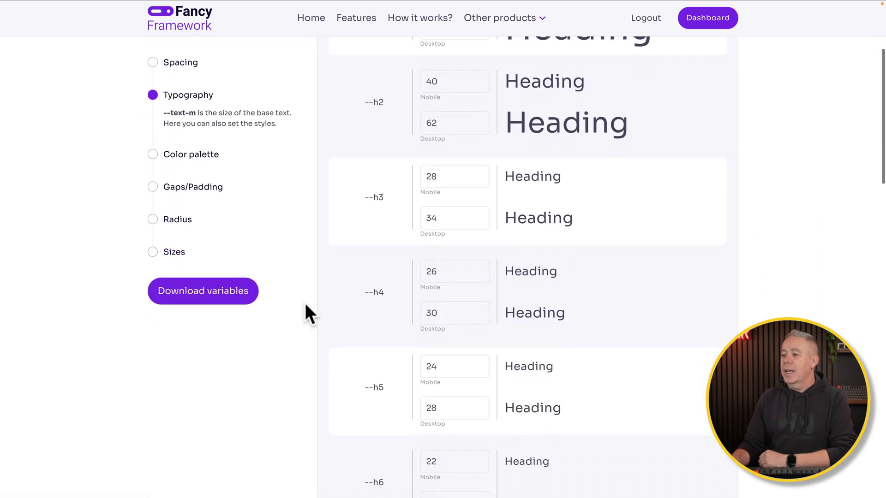
{"action": "scroll", "coordinate": [305, 304], "scroll_direction": "down", "scroll_amount": 7}
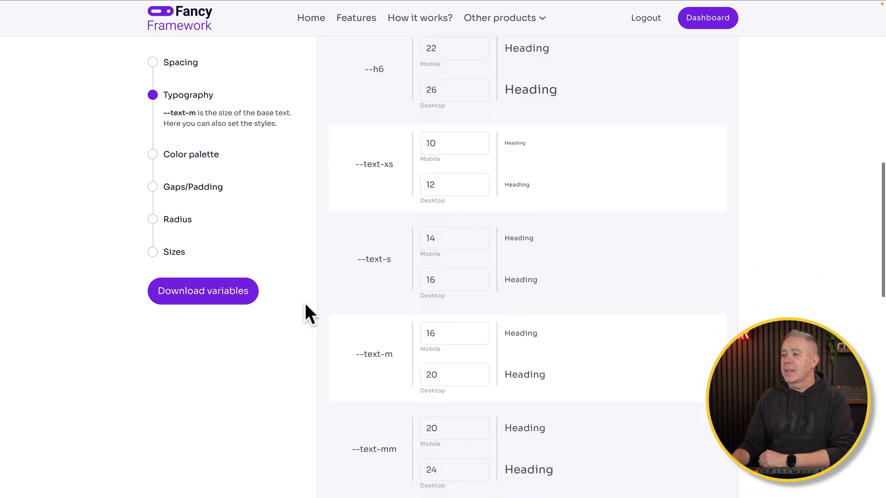
{"action": "scroll", "coordinate": [305, 305], "scroll_direction": "down", "scroll_amount": 8}
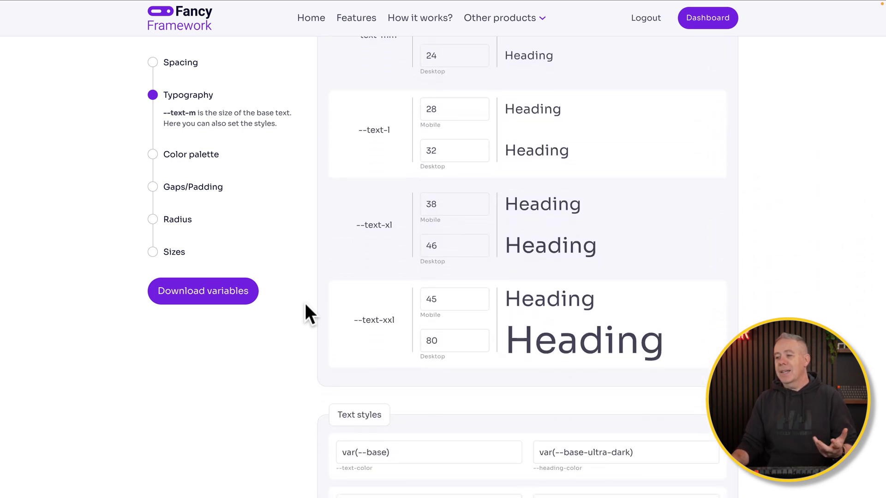
{"action": "scroll", "coordinate": [306, 305], "scroll_direction": "down", "scroll_amount": 2}
{"action": "scroll", "coordinate": [306, 305], "scroll_direction": "down", "scroll_amount": 2}
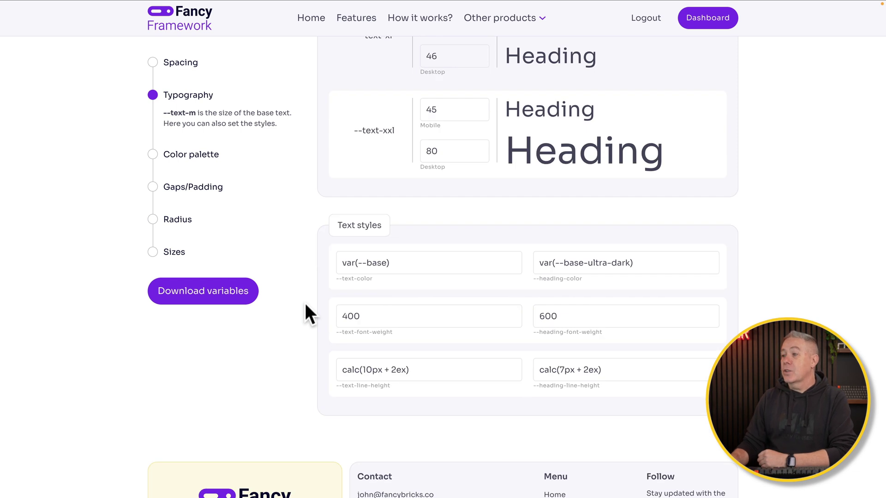
Change the --primary palette colour from purple #8338ec to lime green #c1ee1a.
{"action": "left_click", "coordinate": [217, 156]}
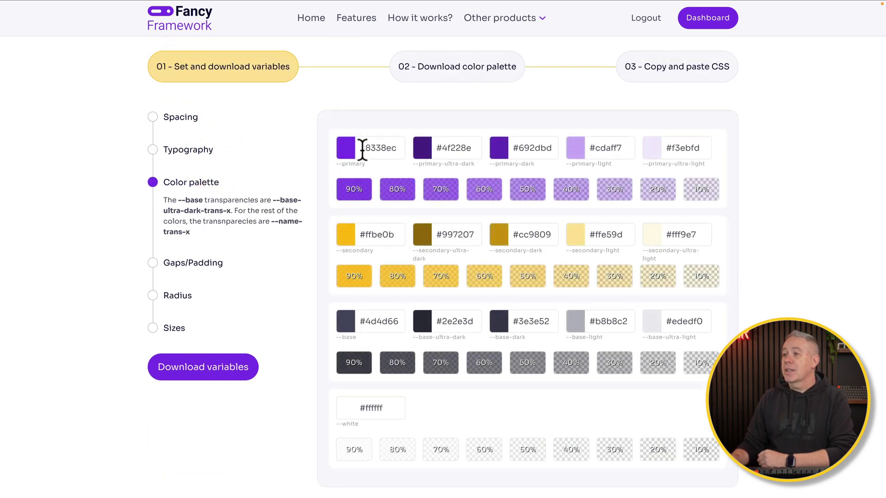
{"action": "left_click", "coordinate": [346, 148]}
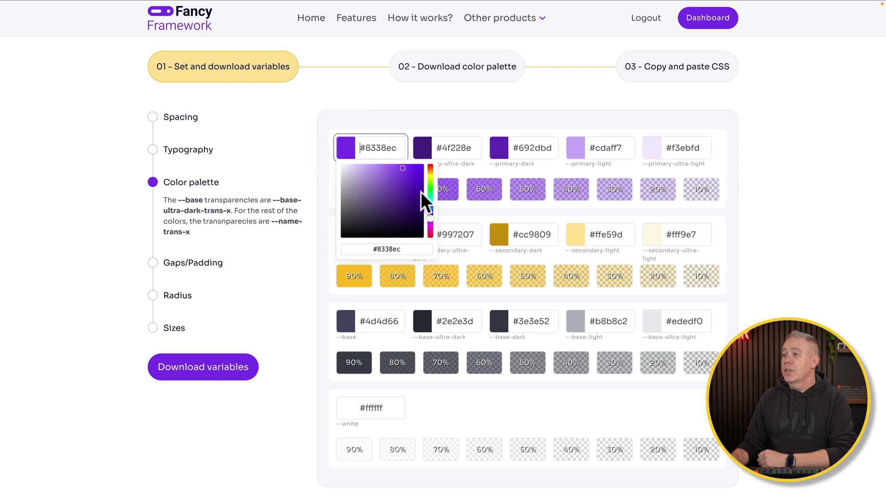
{"action": "left_click_drag", "start_coordinate": [431, 181], "coordinate": [430, 180]}
{"action": "left_click", "coordinate": [771, 147]}
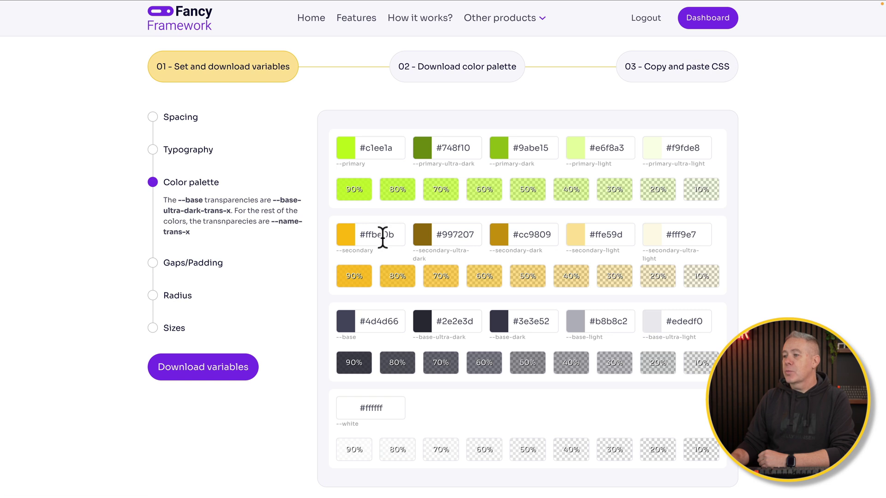
{"action": "scroll", "coordinate": [362, 416], "scroll_direction": "down", "scroll_amount": 3}
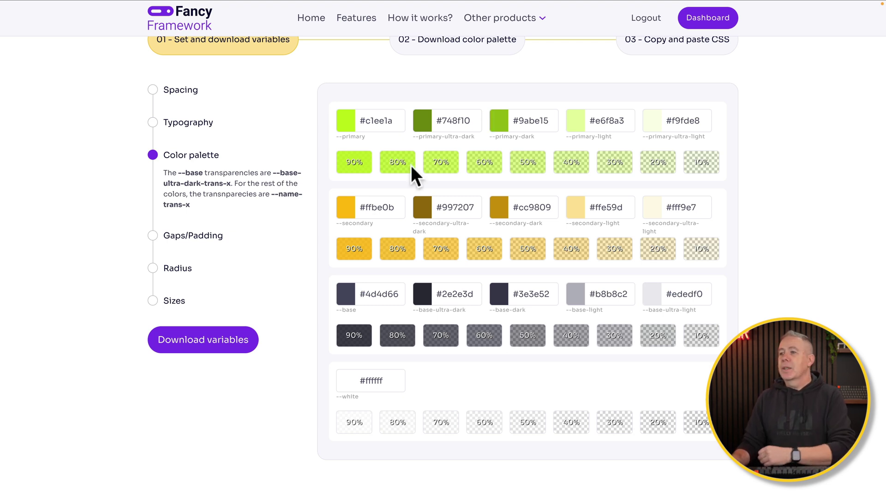
Compare the Spacing and Gaps/Padding variables, then view the Radius and Sizes variables.
{"action": "left_click", "coordinate": [151, 236]}
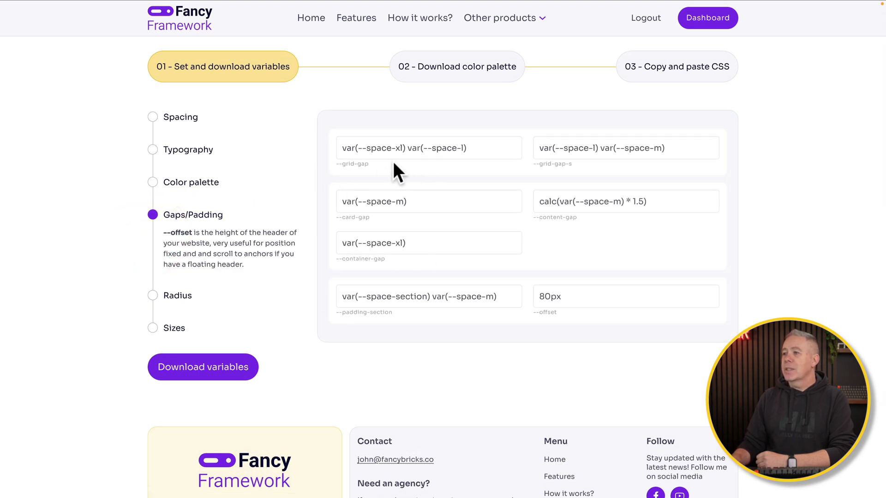
{"action": "left_click", "coordinate": [166, 119]}
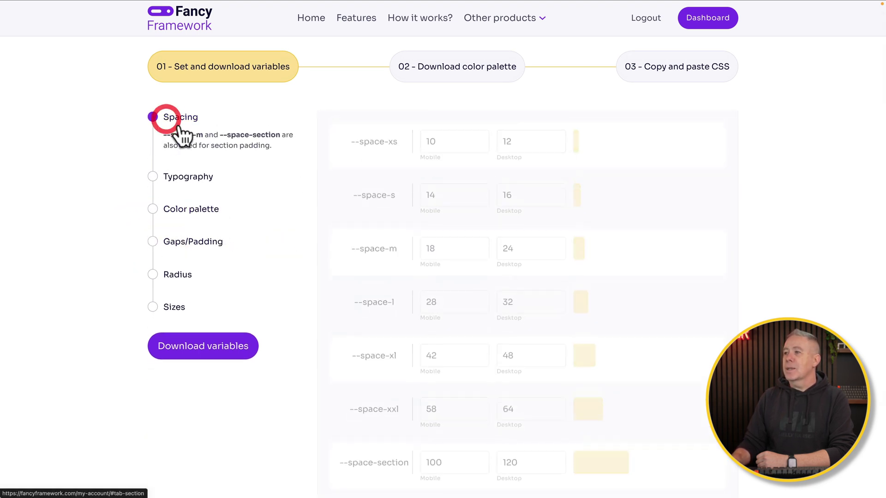
{"action": "left_click", "coordinate": [183, 243]}
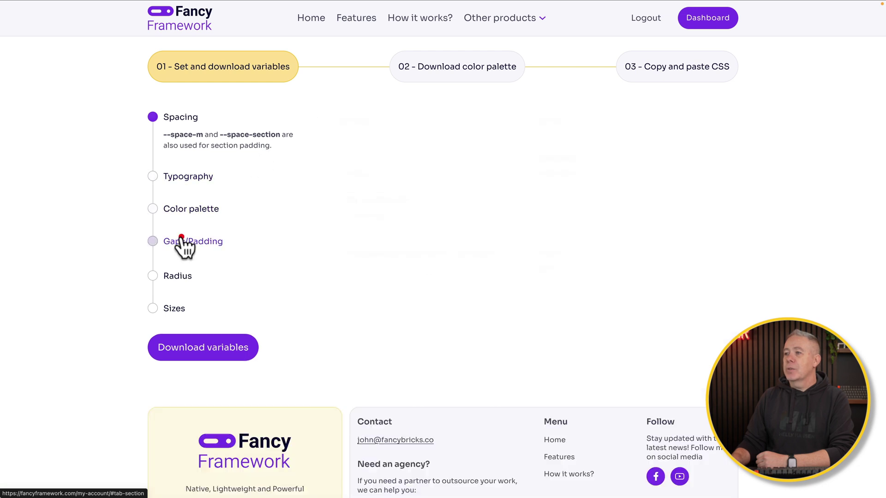
{"action": "left_click", "coordinate": [188, 121]}
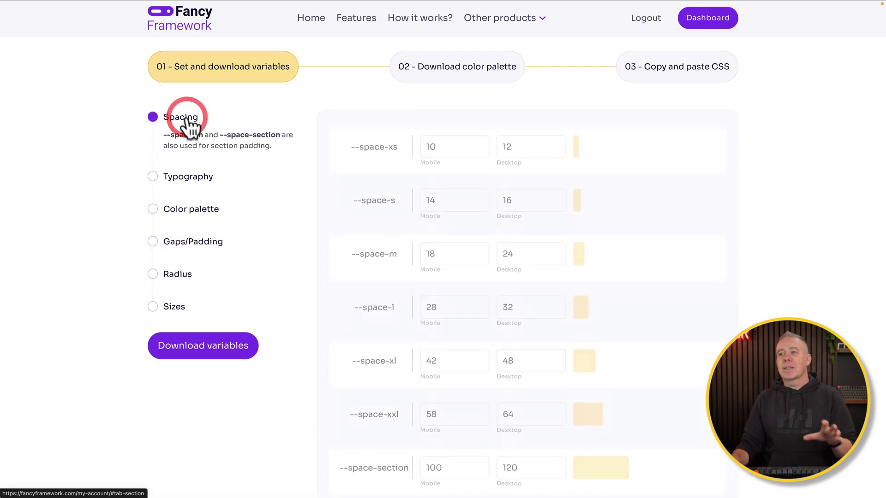
{"action": "left_click", "coordinate": [189, 243]}
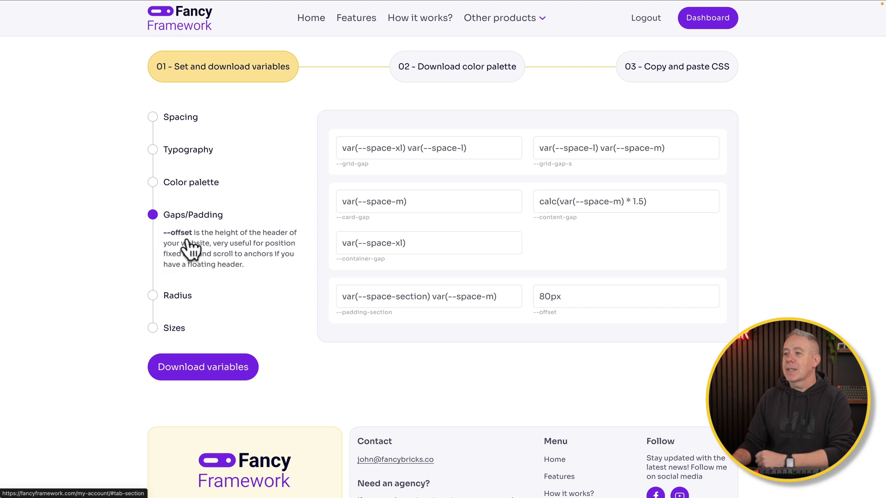
{"action": "left_click", "coordinate": [170, 296]}
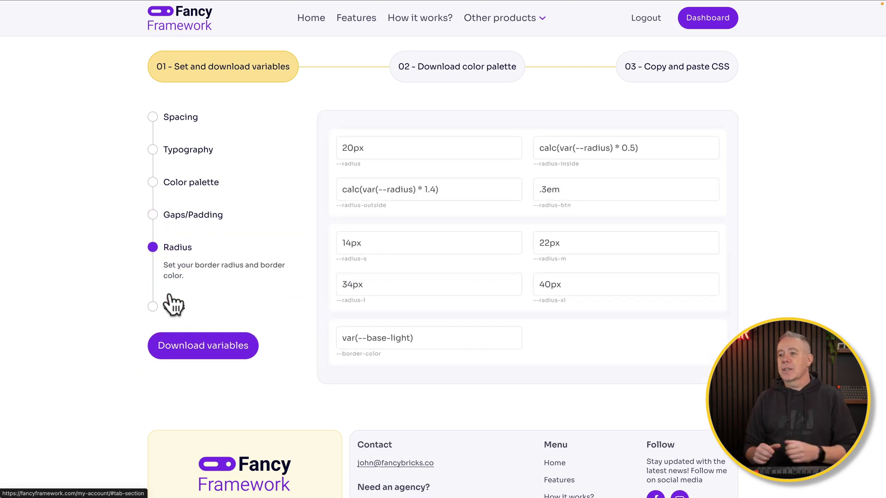
{"action": "left_click", "coordinate": [172, 310]}
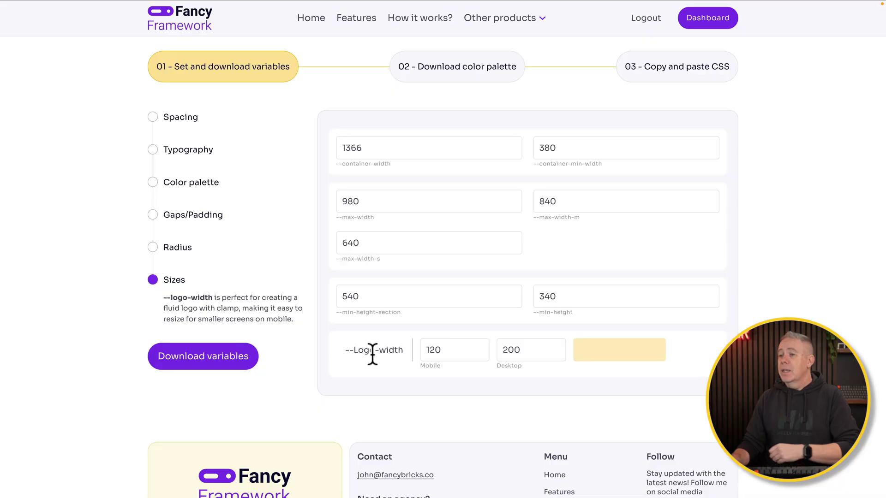
Download the configured Fancy Framework variables as variables.json (17.4 KB).
{"action": "left_click", "coordinate": [226, 367]}
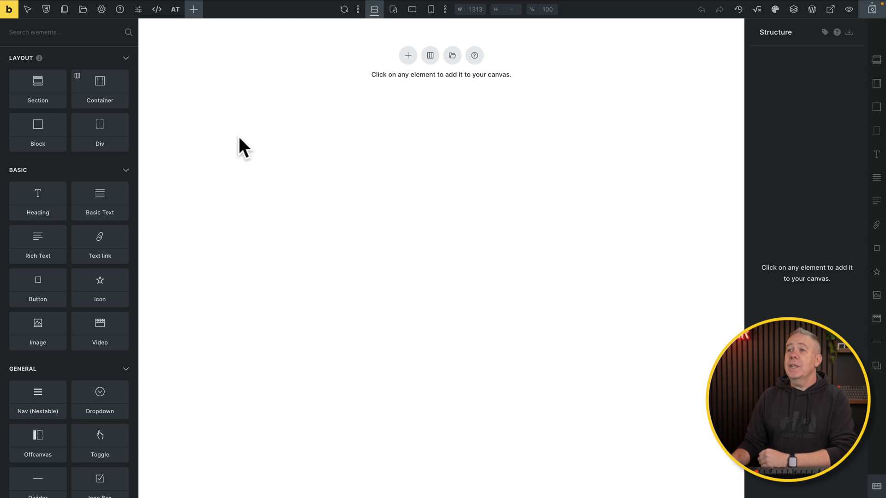
Import variables.json with its categories into Bricks' Variables manager and save all 126 variables.
{"action": "left_click", "coordinate": [46, 10]}
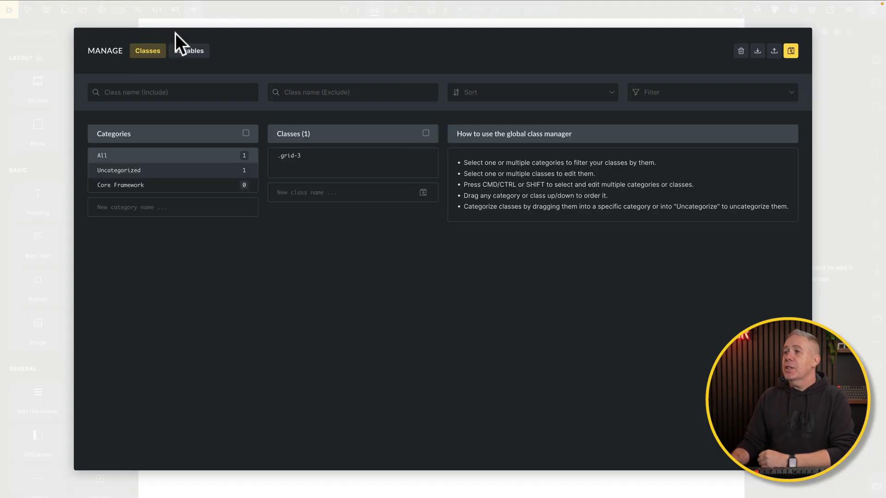
{"action": "left_click", "coordinate": [190, 52]}
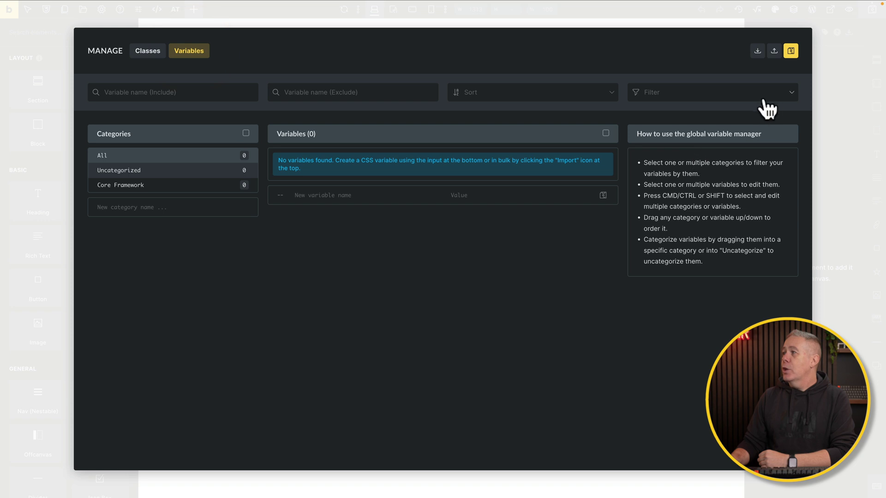
{"action": "left_click", "coordinate": [757, 52]}
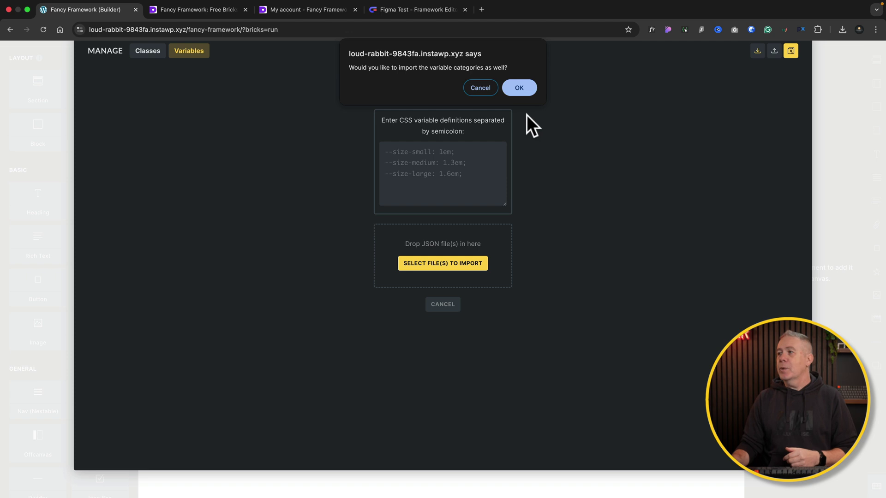
{"action": "left_click", "coordinate": [519, 90]}
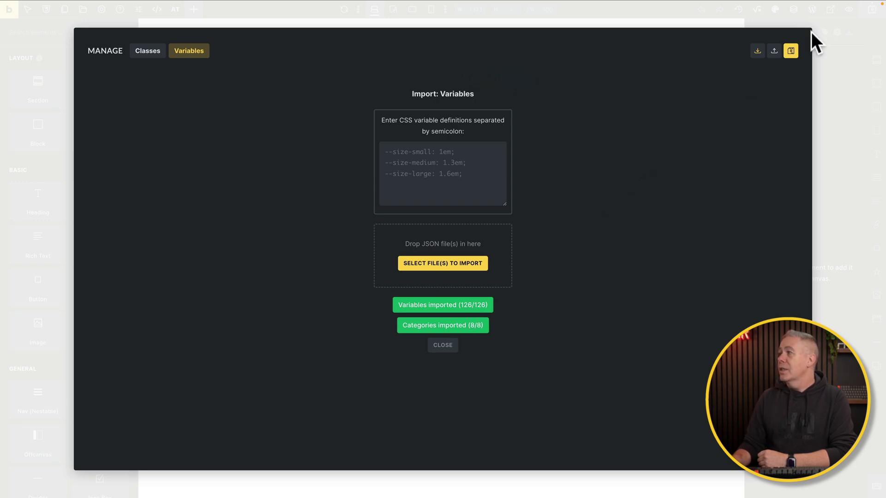
{"action": "left_click", "coordinate": [791, 50]}
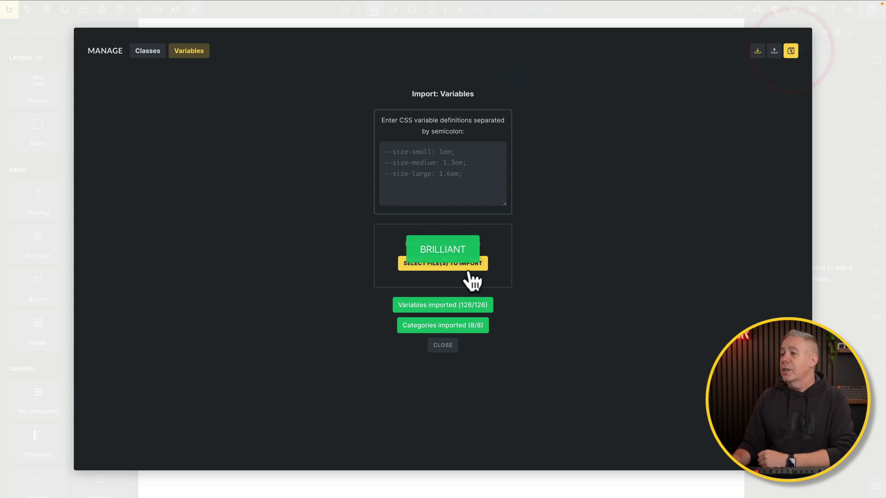
{"action": "left_click", "coordinate": [438, 350]}
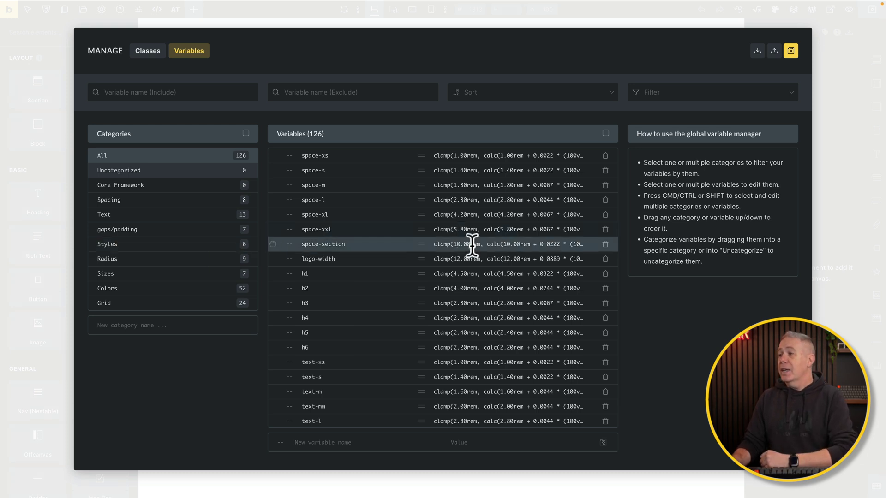
Look through the imported Spacing, Text and Colors variables, then save and close the manager.
{"action": "scroll", "coordinate": [472, 246], "scroll_direction": "down", "scroll_amount": 3}
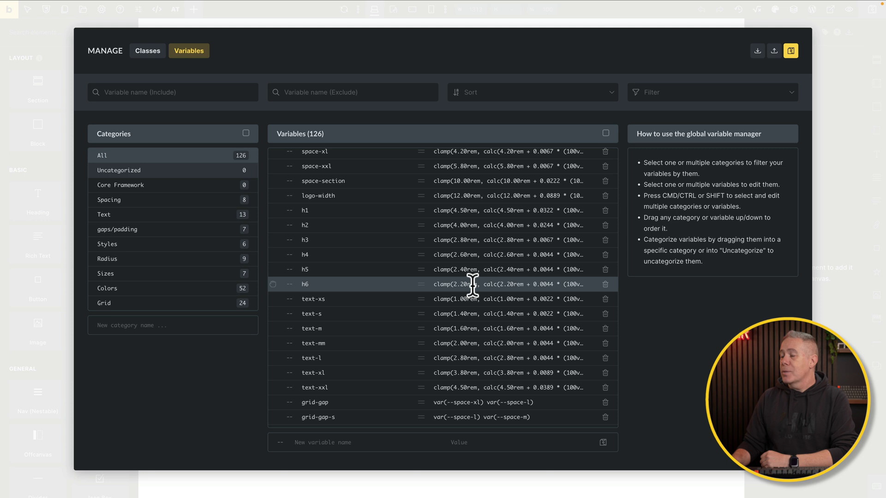
{"action": "scroll", "coordinate": [472, 285], "scroll_direction": "down", "scroll_amount": 10}
{"action": "scroll", "coordinate": [473, 285], "scroll_direction": "up", "scroll_amount": 5}
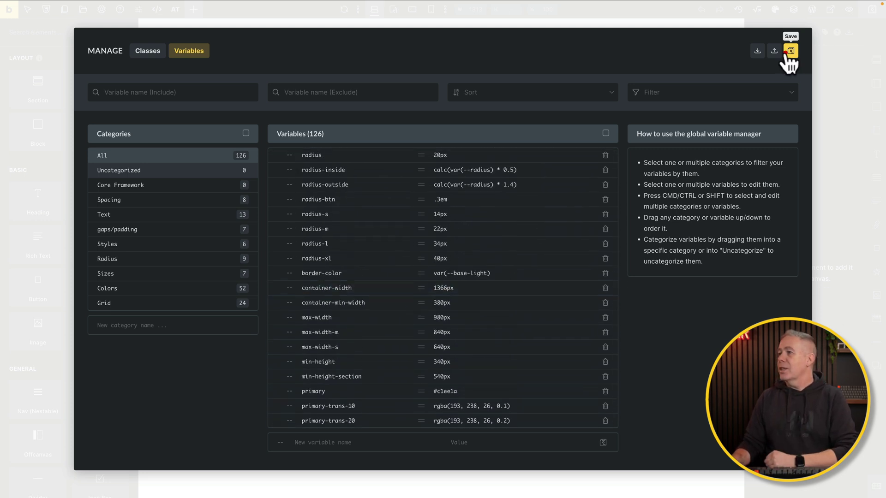
{"action": "left_click", "coordinate": [828, 55]}
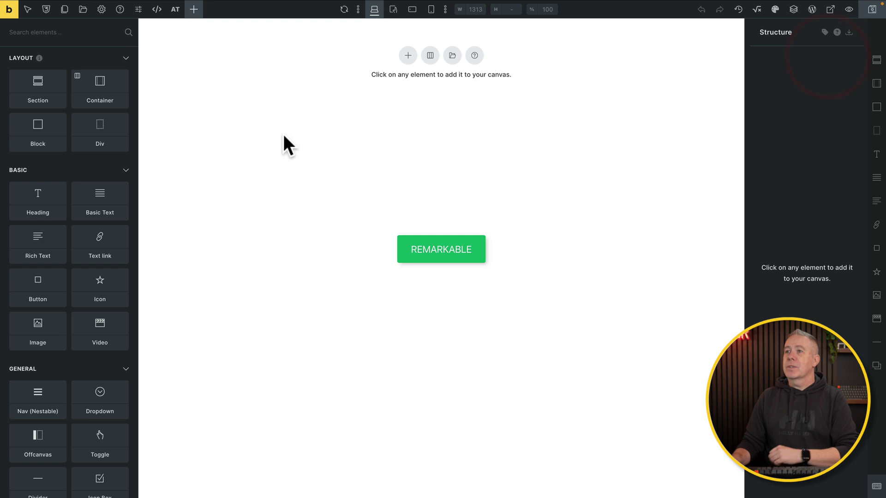
Create a new theme style named 'Fancy'.
{"action": "left_click", "coordinate": [102, 10]}
{"action": "left_click", "coordinate": [48, 60]}
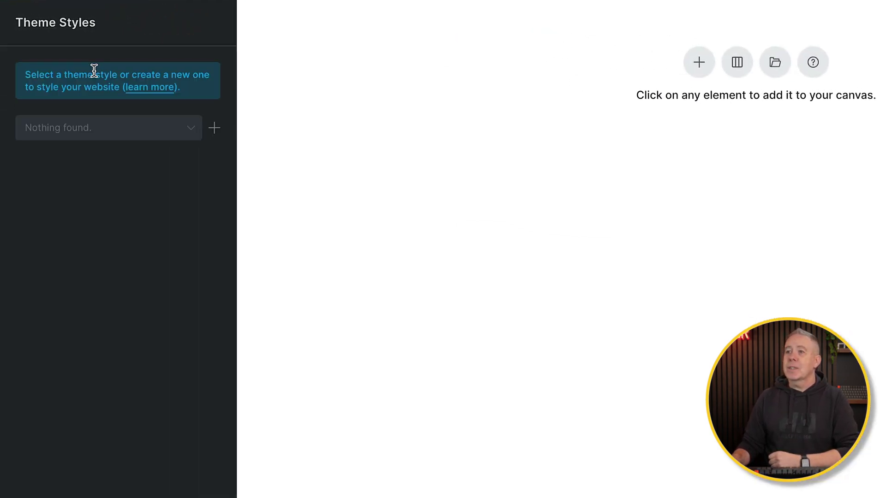
{"action": "left_click", "coordinate": [213, 128]}
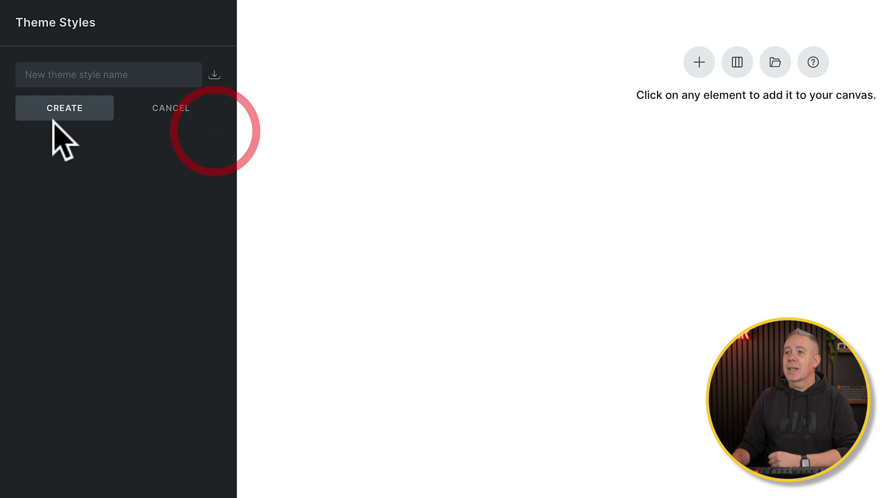
{"action": "left_click", "coordinate": [81, 74]}
{"action": "type", "text": "Fancy"}
{"action": "left_click", "coordinate": [74, 113]}
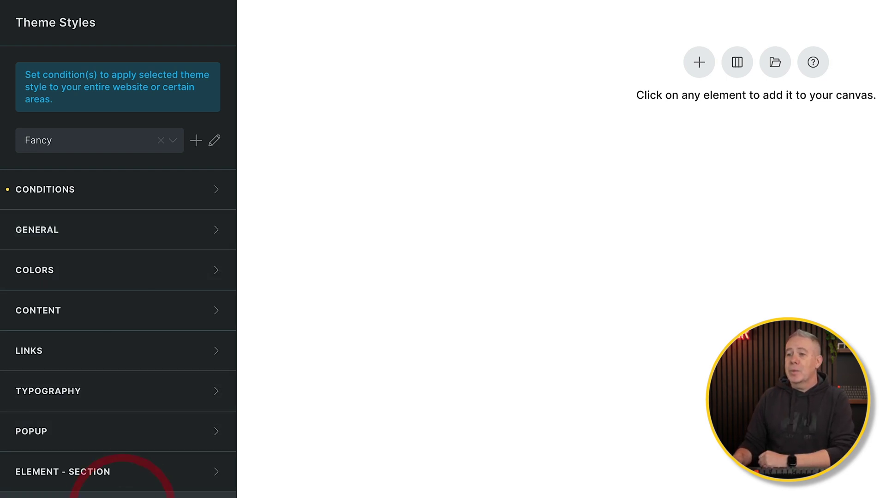
Set the Fancy style's container Width to var(--container-width) from the Sizes variable group.
{"action": "left_click", "coordinate": [122, 496]}
{"action": "scroll", "coordinate": [122, 489], "scroll_direction": "down", "scroll_amount": 6}
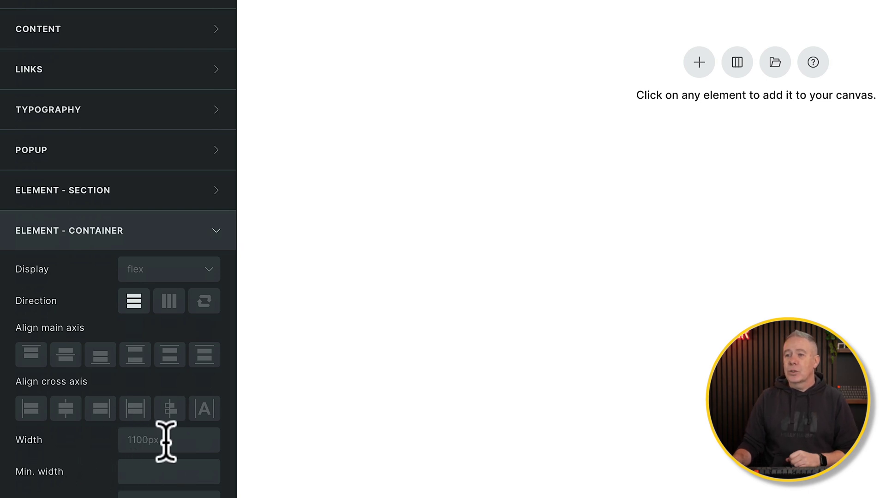
{"action": "left_click", "coordinate": [166, 442]}
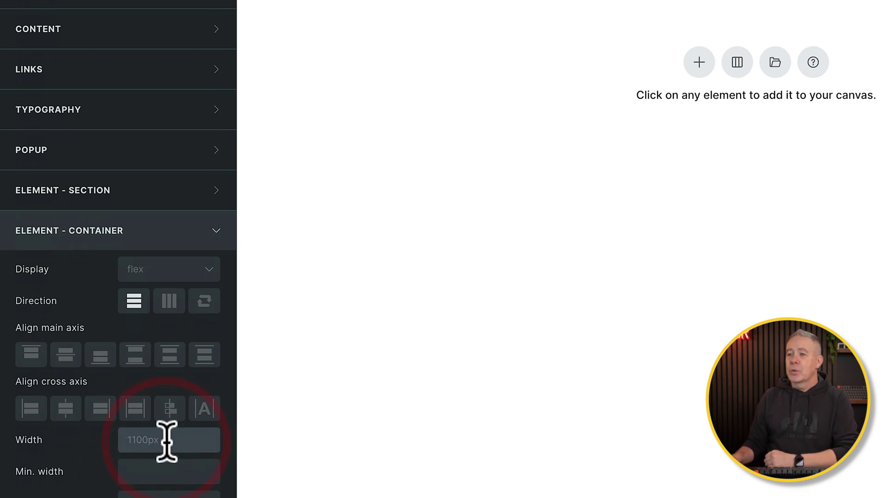
{"action": "right_click", "coordinate": [166, 442]}
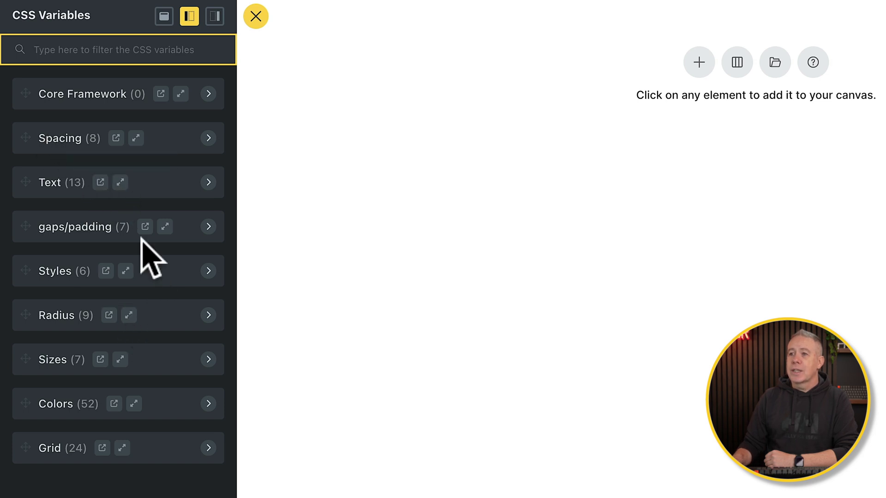
{"action": "left_click", "coordinate": [206, 362]}
{"action": "left_click", "coordinate": [208, 360]}
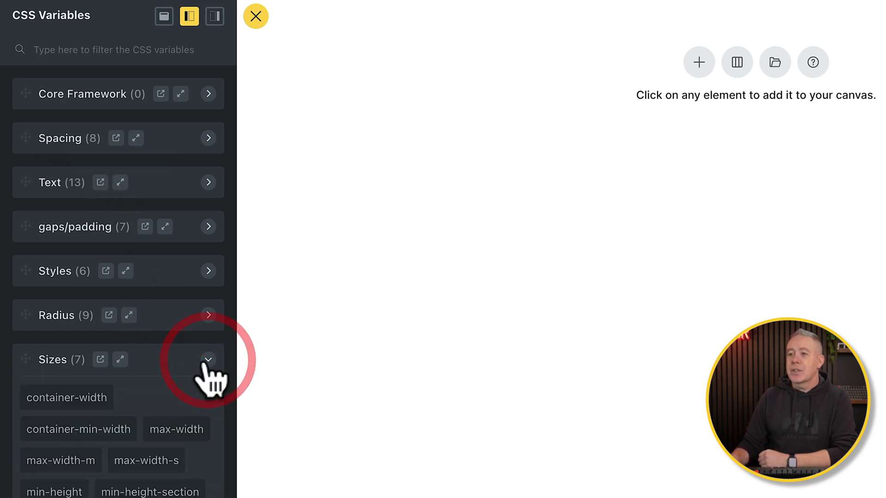
{"action": "mouse_move", "coordinate": [89, 399]}
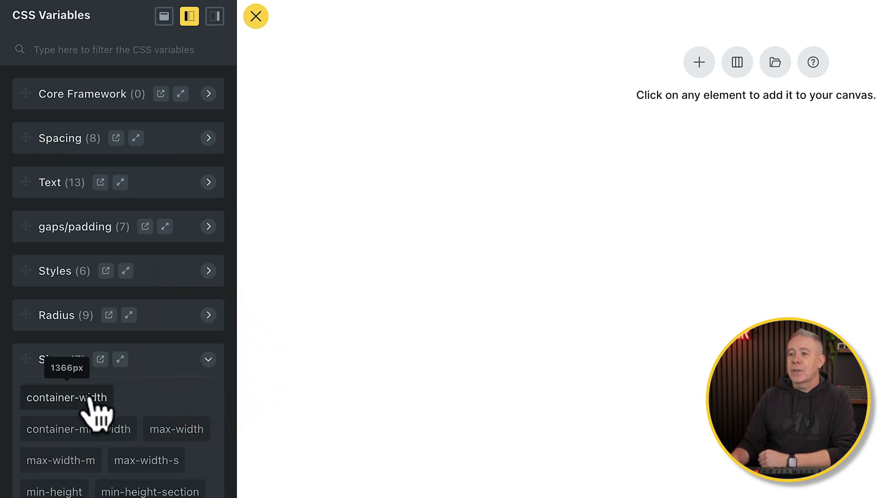
{"action": "left_click", "coordinate": [89, 399]}
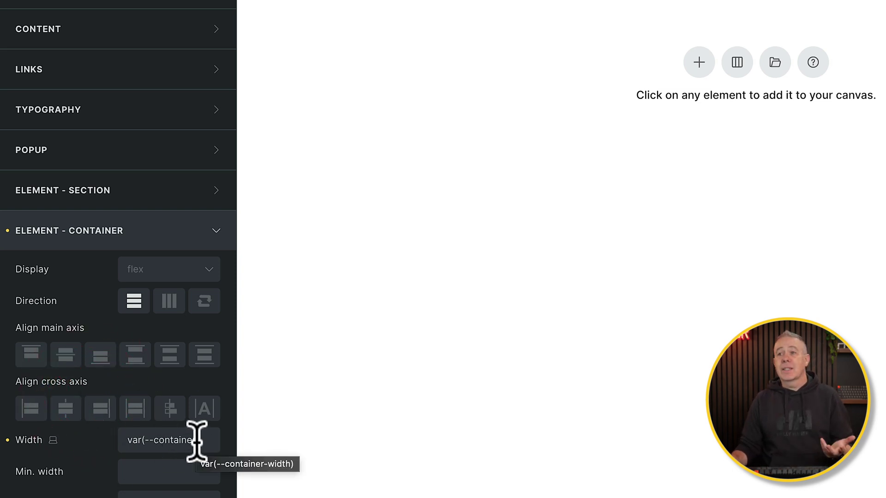
{"action": "left_click", "coordinate": [207, 236]}
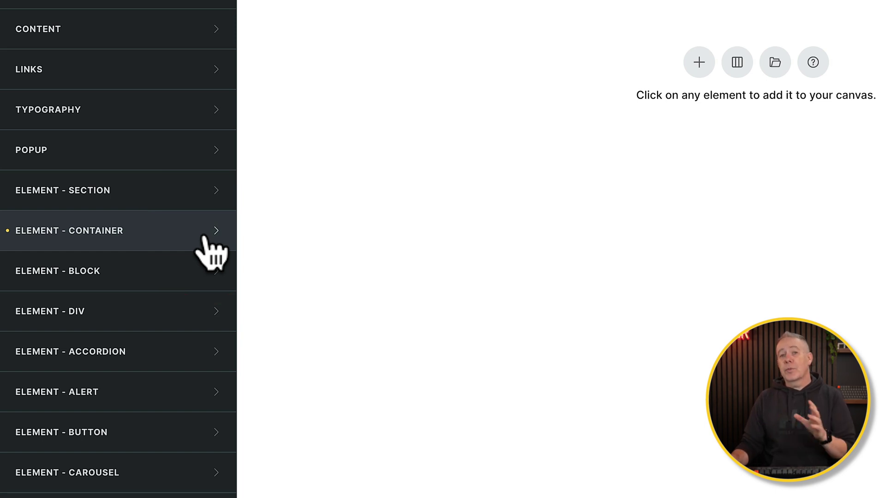
{"action": "scroll", "coordinate": [198, 132], "scroll_direction": "up", "scroll_amount": 5}
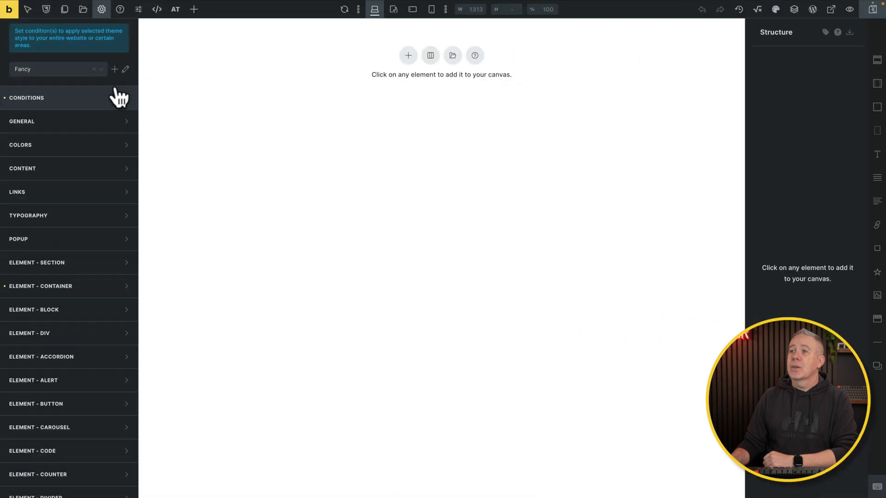
{"action": "scroll", "coordinate": [119, 97], "scroll_direction": "up", "scroll_amount": 1}
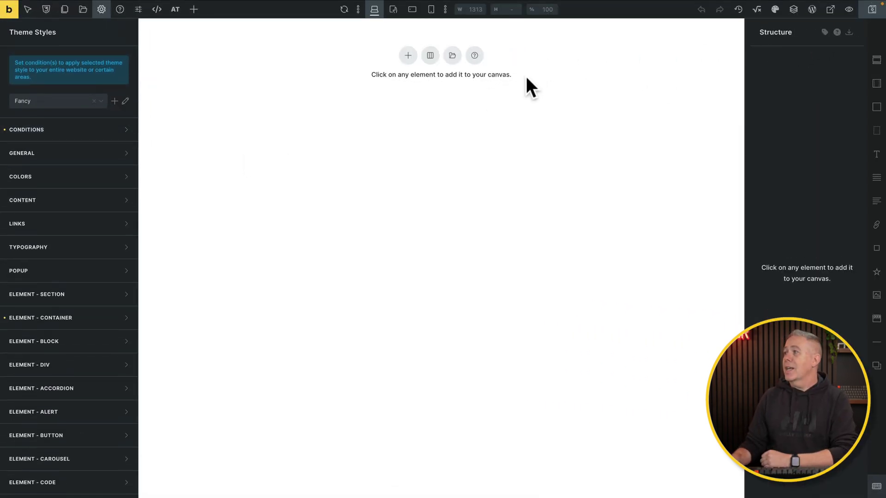
Add a new section with a heading inside its container.
{"action": "left_click", "coordinate": [408, 56]}
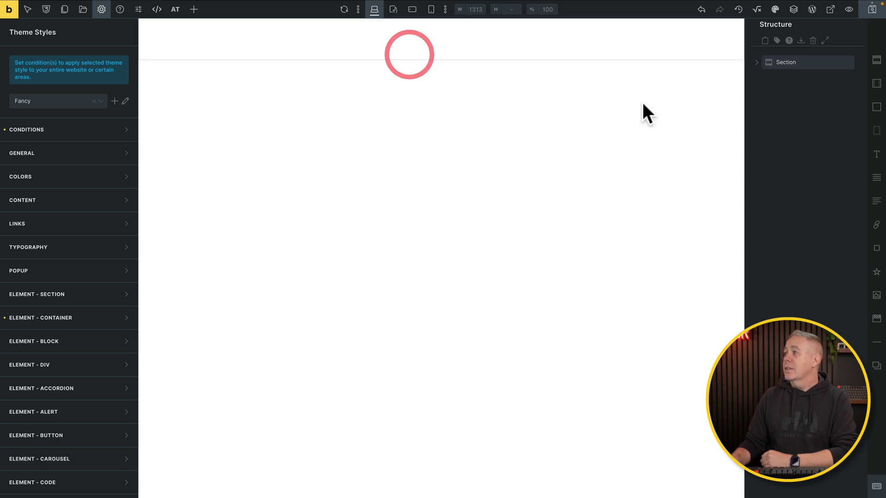
{"action": "left_click", "coordinate": [759, 63]}
{"action": "left_click", "coordinate": [791, 77]}
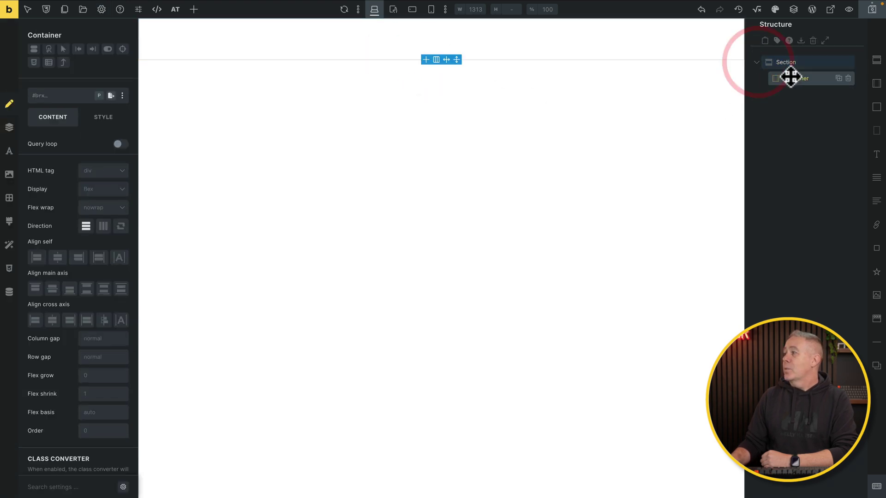
{"action": "left_click", "coordinate": [876, 157]}
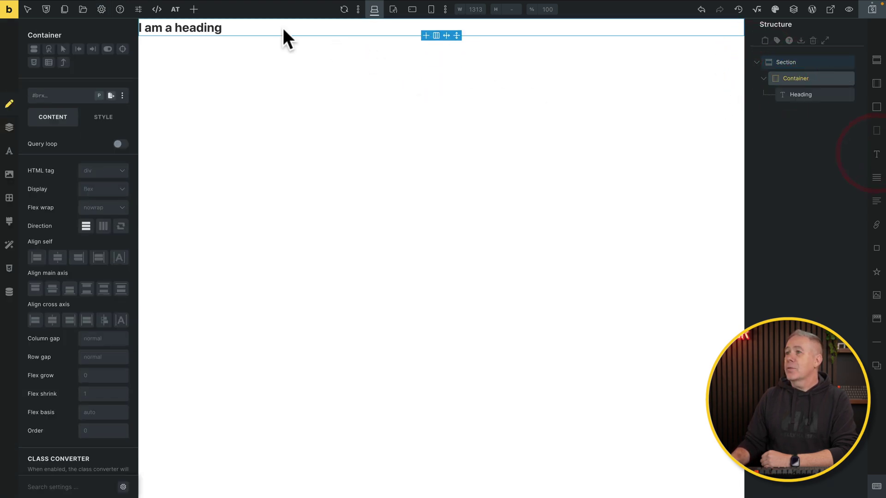
Set the heading's typography font size to var(--text-xl).
{"action": "left_click", "coordinate": [211, 26]}
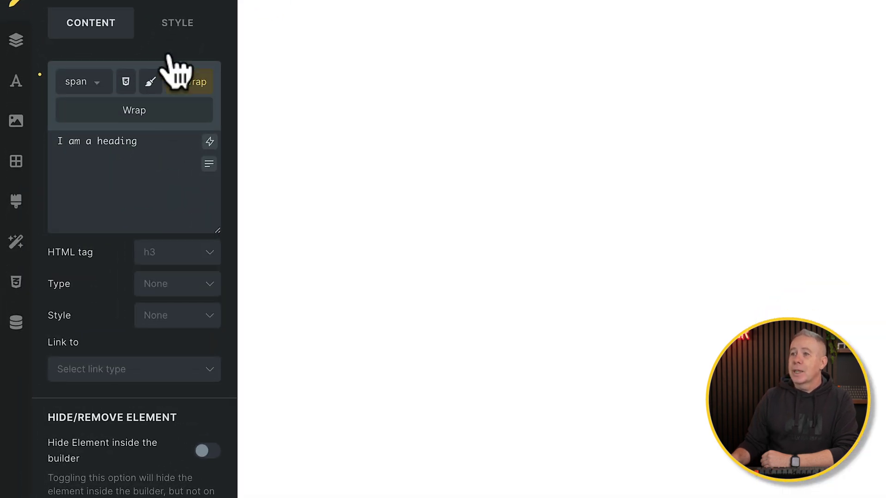
{"action": "left_click", "coordinate": [175, 24]}
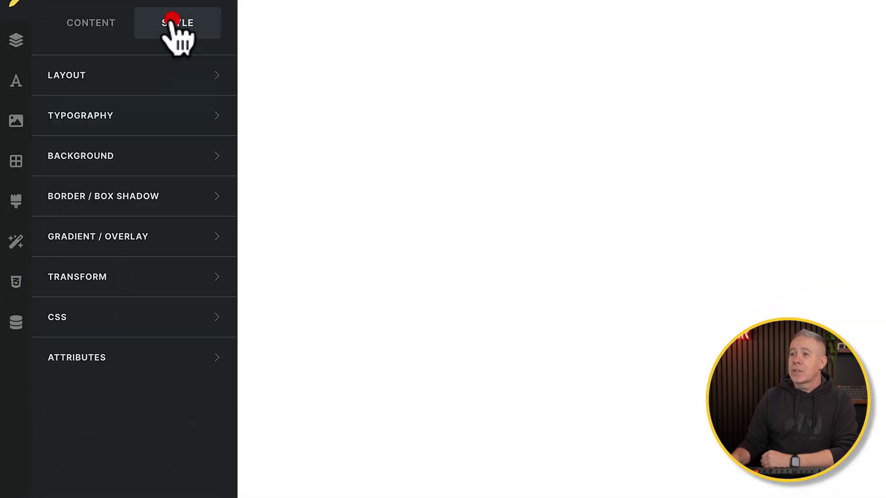
{"action": "left_click", "coordinate": [126, 121]}
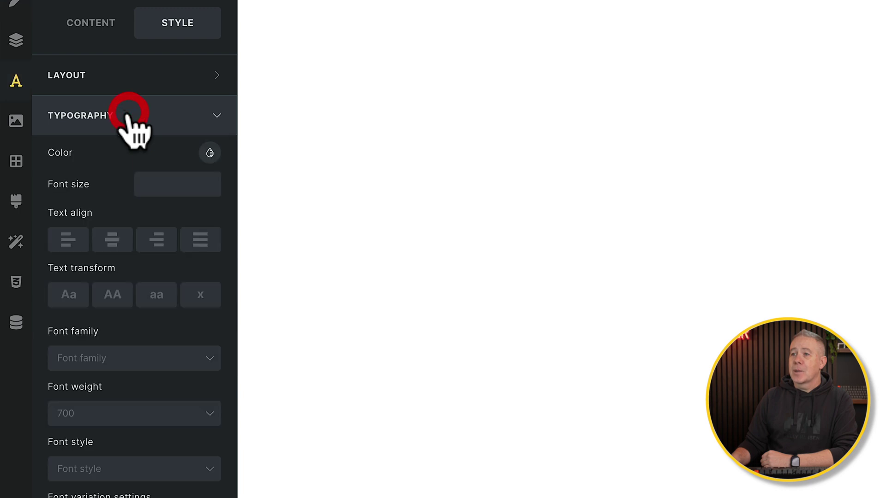
{"action": "left_click", "coordinate": [147, 185]}
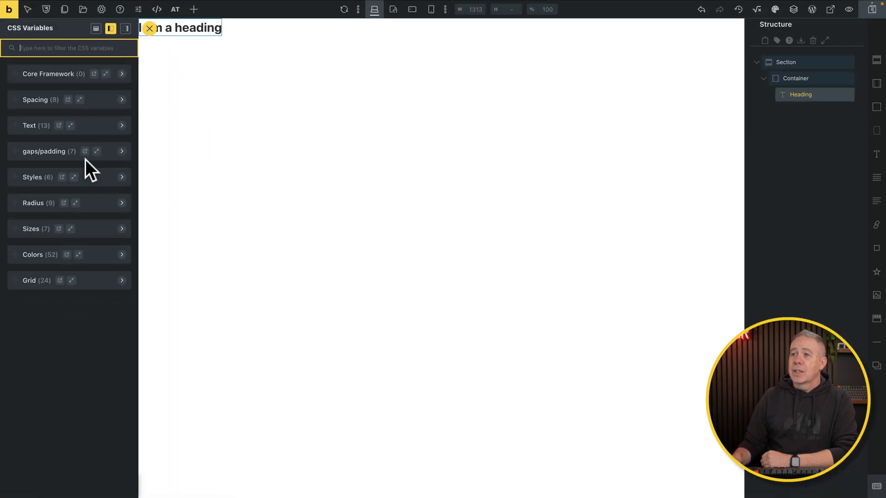
{"action": "left_click", "coordinate": [121, 126]}
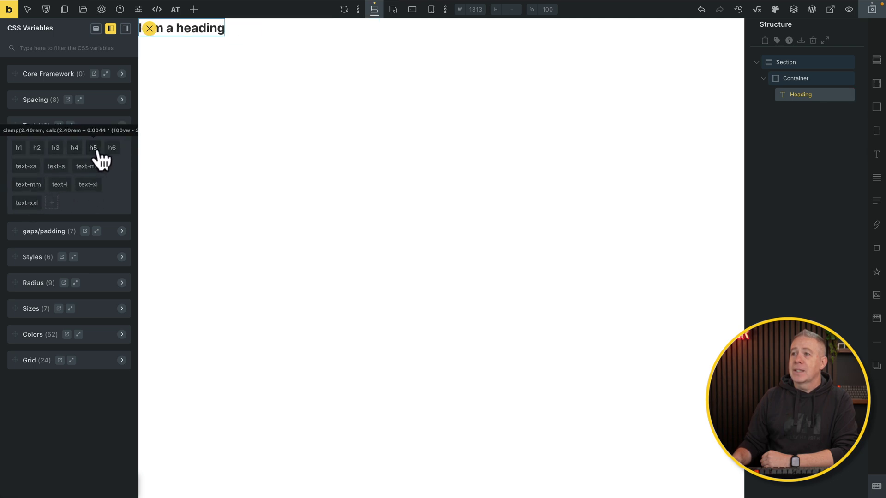
{"action": "left_click", "coordinate": [91, 187]}
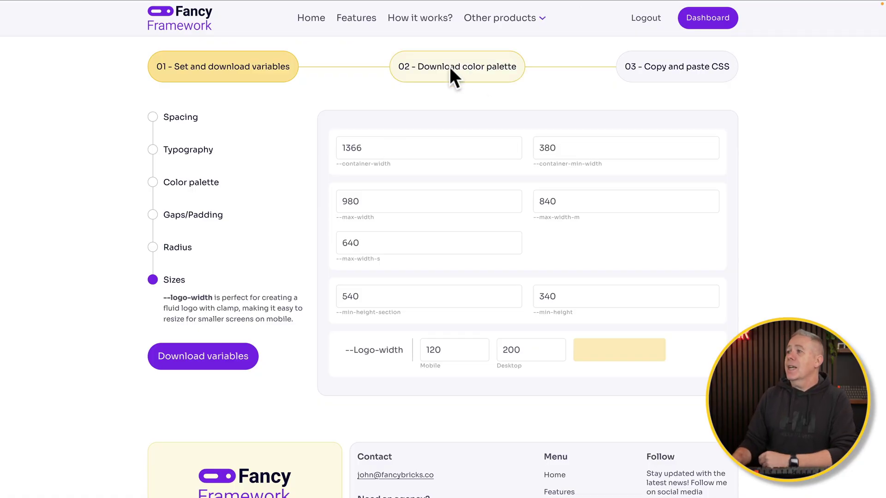
Download the Fancy colour palette as bricks-color-palette-fancy.json from step 02, then return to Bricks.
{"action": "left_click", "coordinate": [192, 189]}
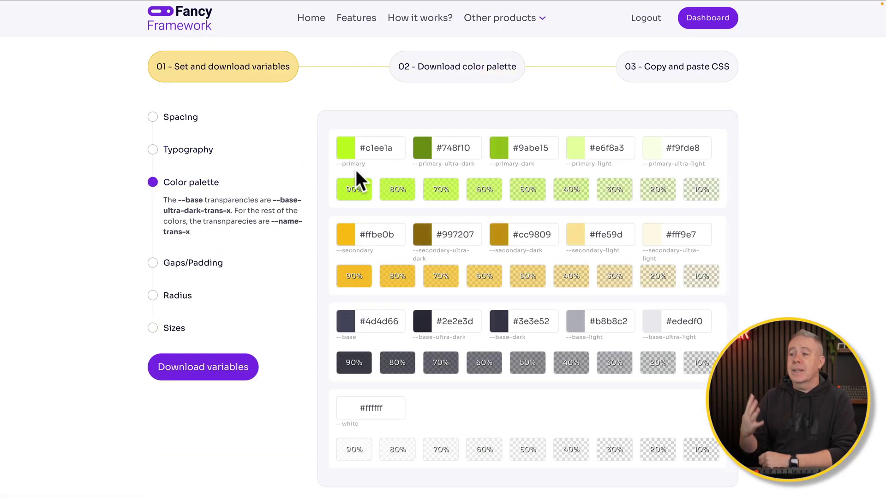
{"action": "left_click", "coordinate": [467, 73]}
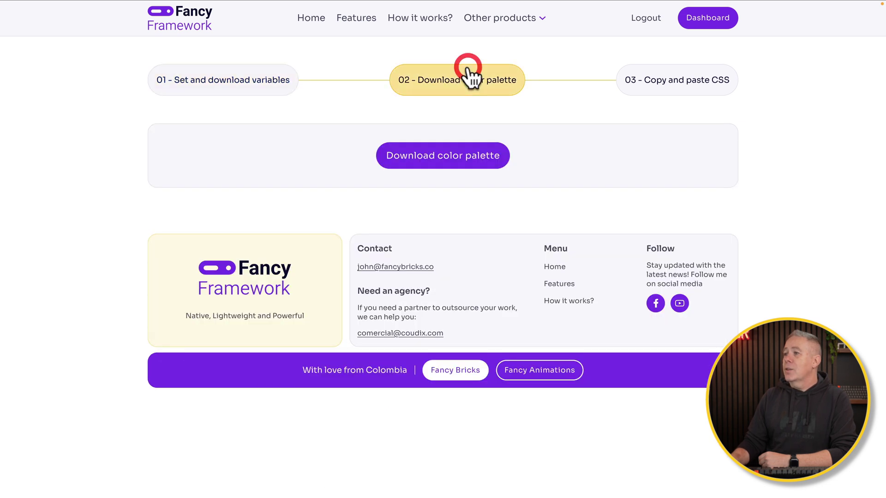
{"action": "left_click", "coordinate": [451, 158]}
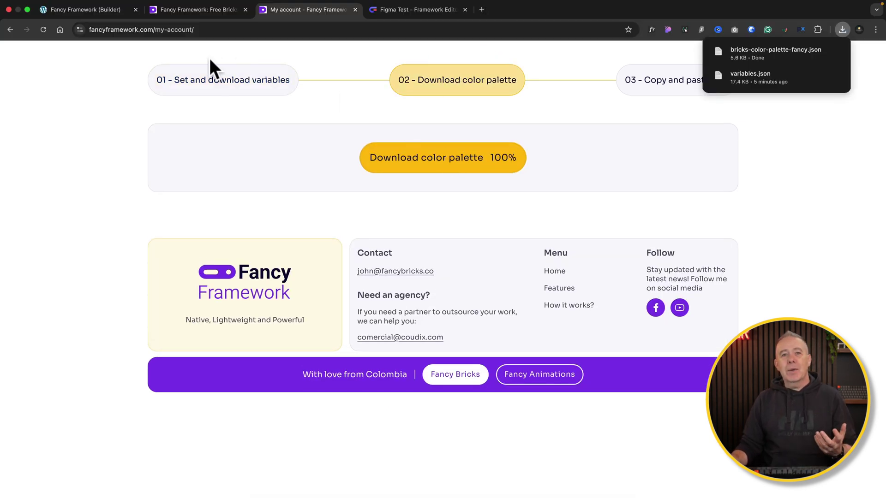
{"action": "left_click", "coordinate": [95, 9]}
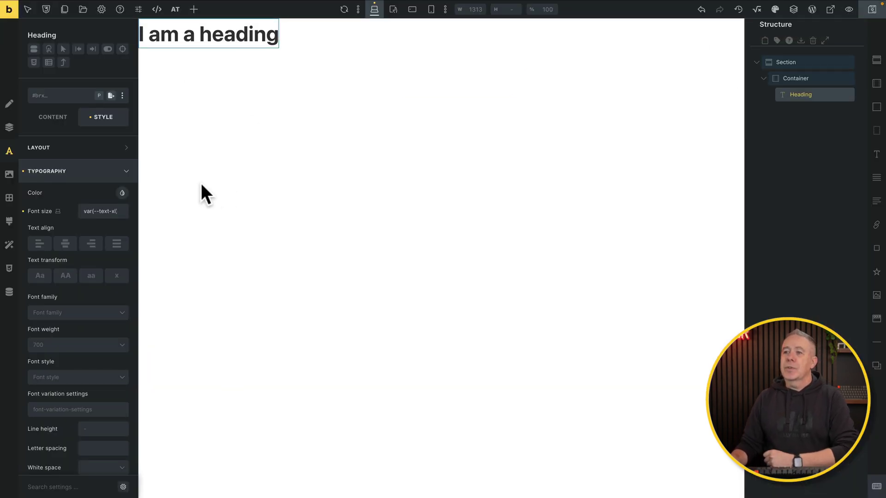
Import the bricks-color-palette-fancy.json file as a new colour palette in the heading's colour picker.
{"action": "left_click", "coordinate": [122, 193]}
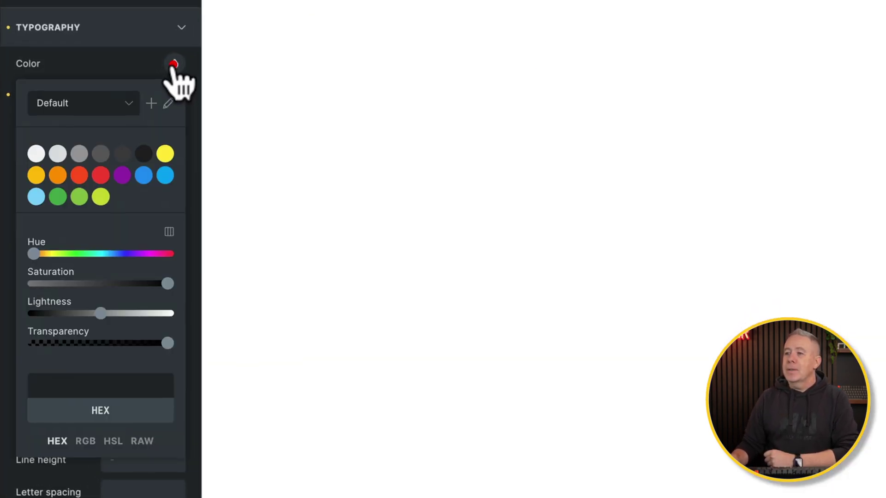
{"action": "left_click", "coordinate": [154, 96]}
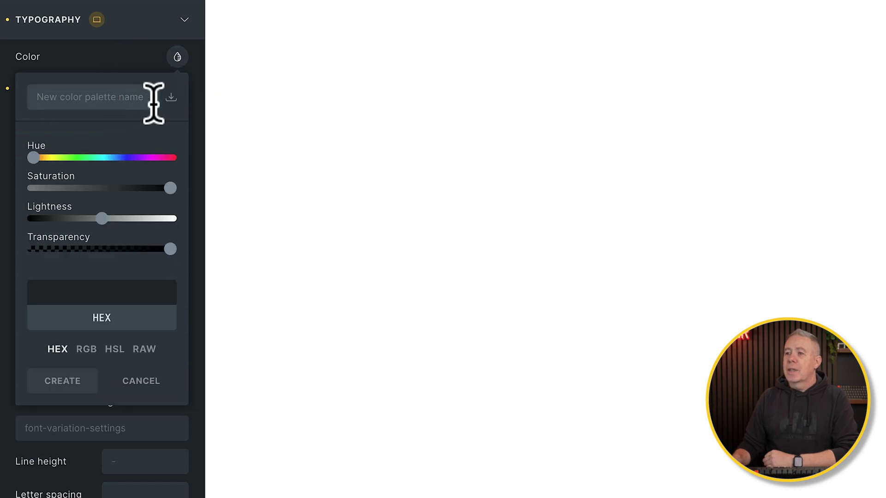
{"action": "left_click", "coordinate": [170, 98]}
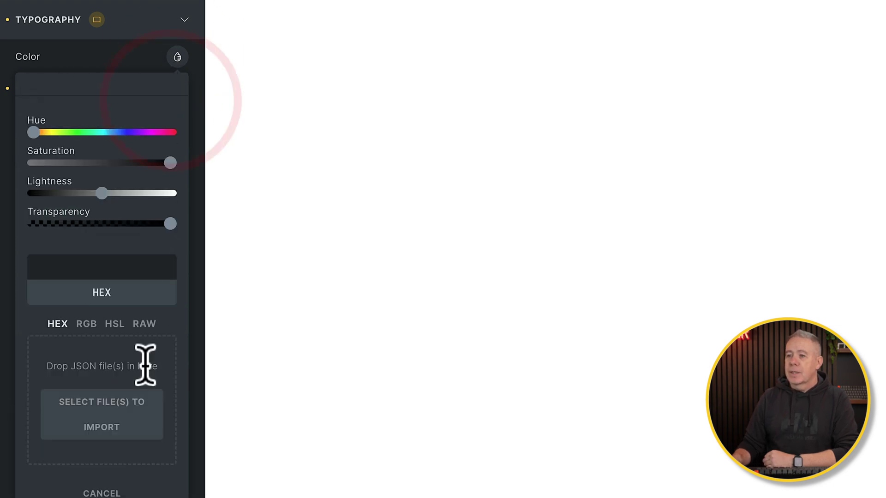
{"action": "left_click", "coordinate": [99, 426]}
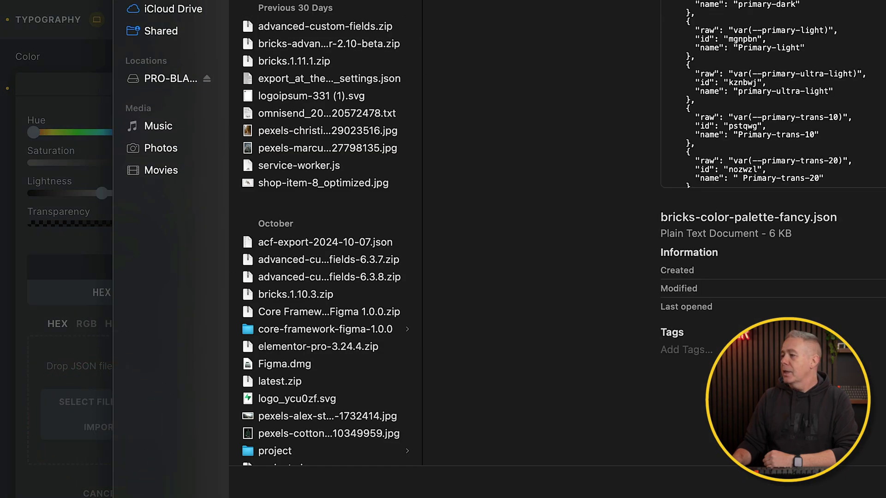
{"action": "key", "text": "Return"}
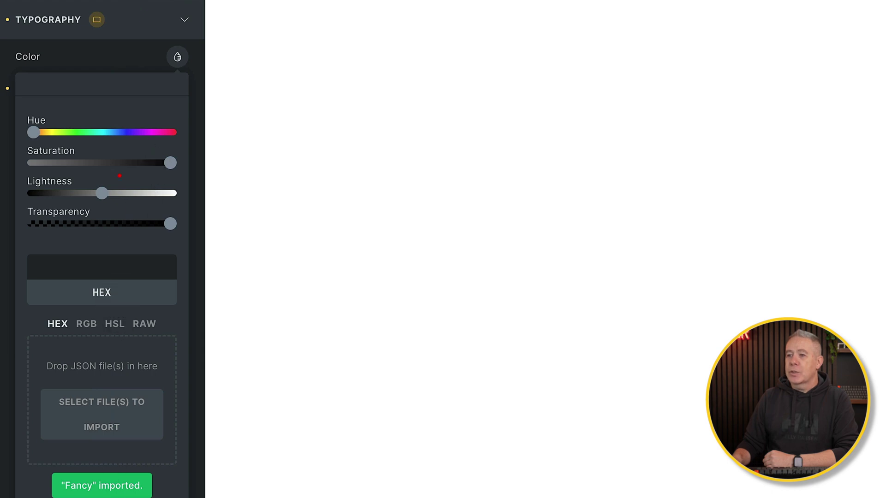
Set the Fancy palette as the default palette and save it.
{"action": "left_click", "coordinate": [129, 98]}
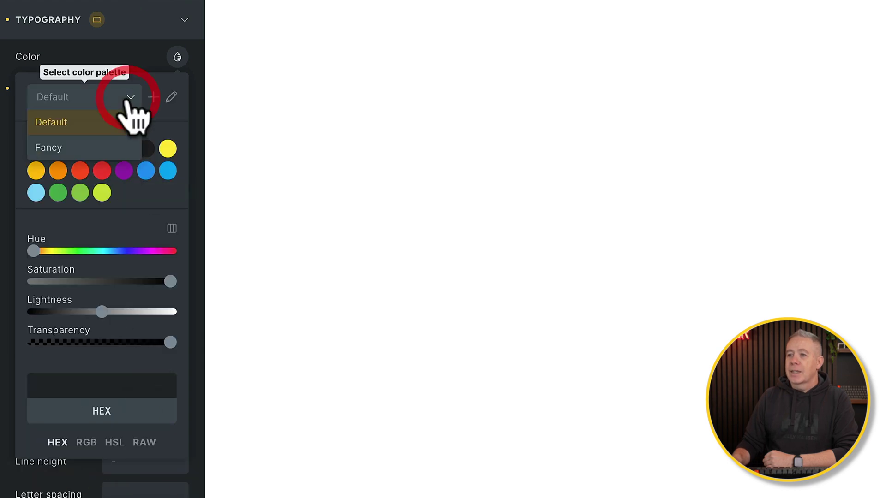
{"action": "left_click", "coordinate": [85, 148]}
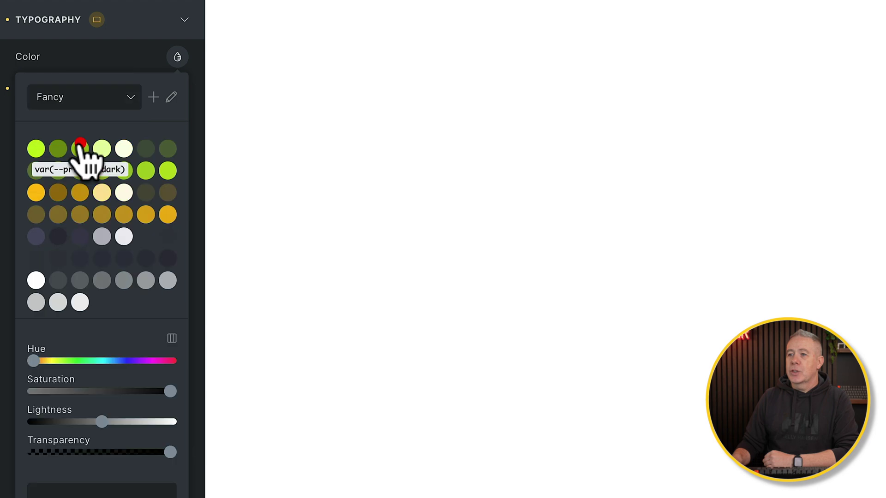
{"action": "left_click", "coordinate": [170, 98]}
{"action": "left_click", "coordinate": [166, 98]}
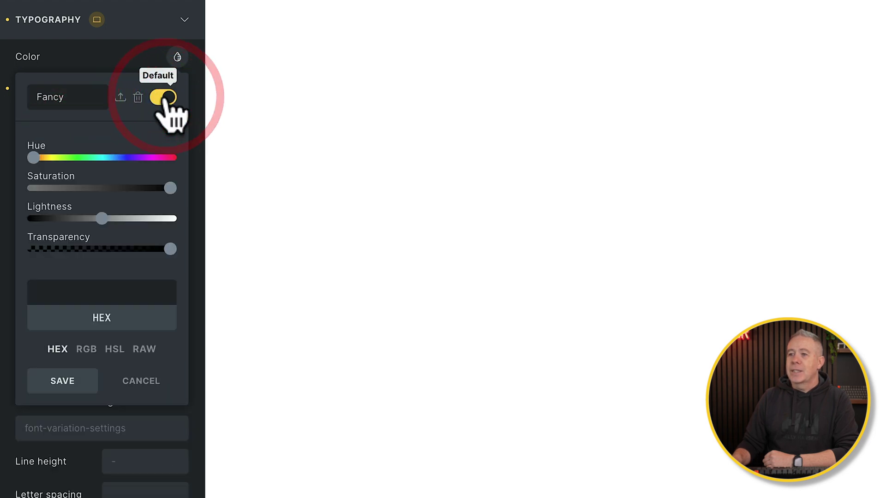
{"action": "left_click", "coordinate": [62, 383]}
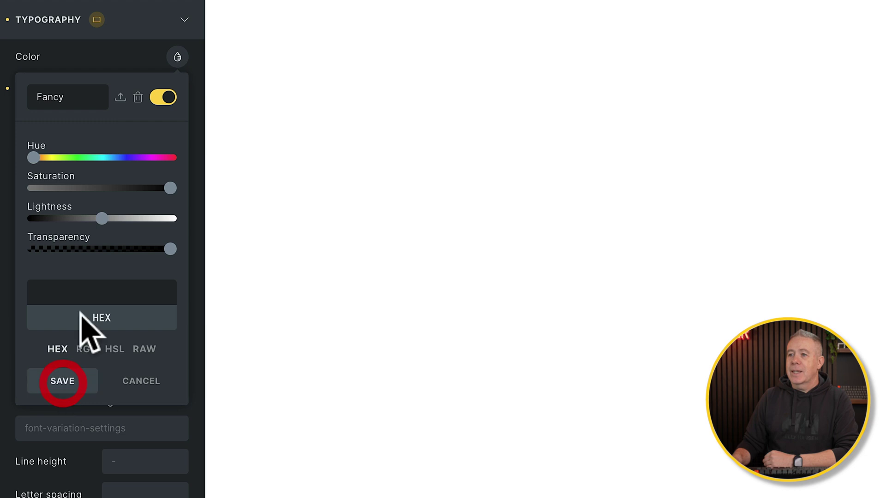
Turn off the default setting on the Default palette and save it.
{"action": "left_click", "coordinate": [127, 98]}
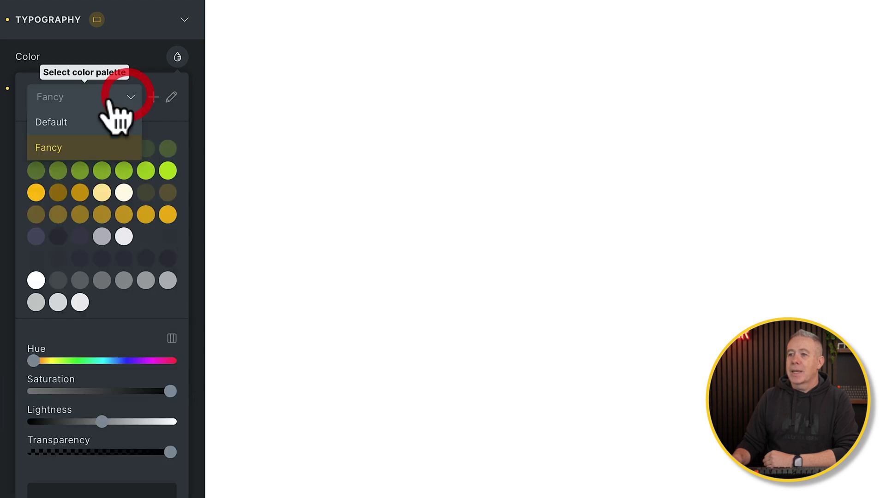
{"action": "left_click", "coordinate": [79, 120]}
{"action": "left_click", "coordinate": [171, 96]}
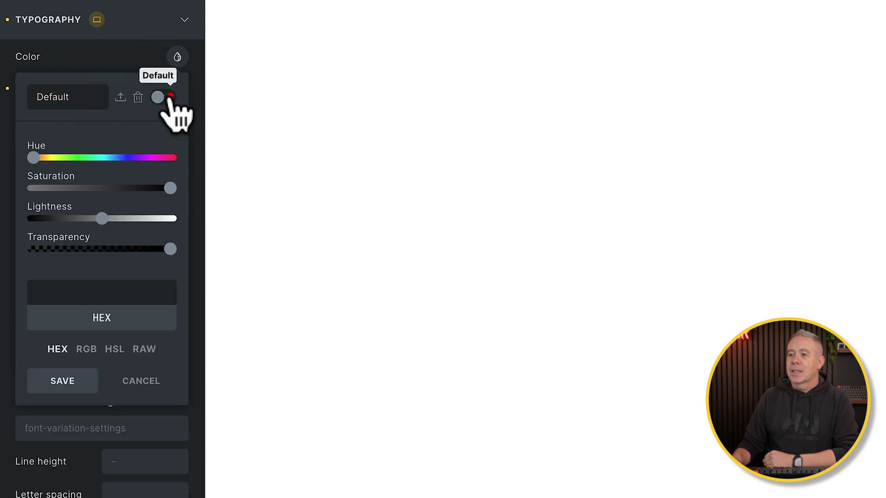
{"action": "left_click", "coordinate": [138, 97]}
{"action": "left_click", "coordinate": [157, 98]}
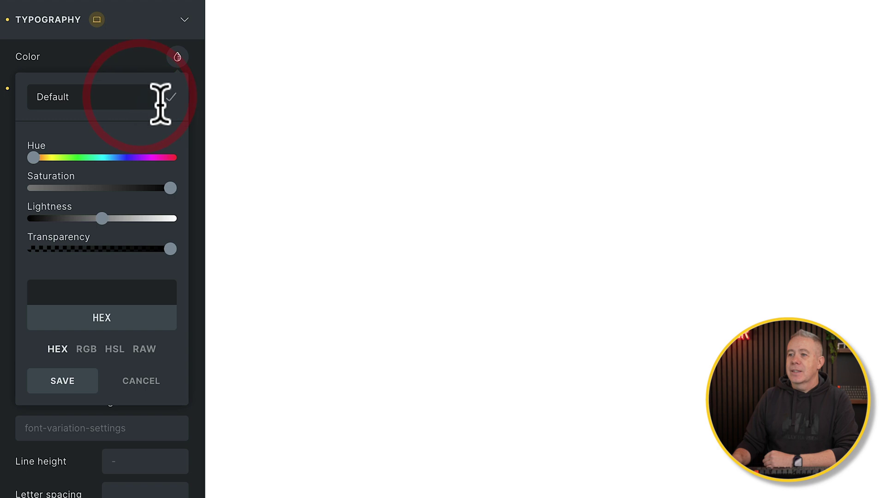
{"action": "left_click", "coordinate": [74, 382]}
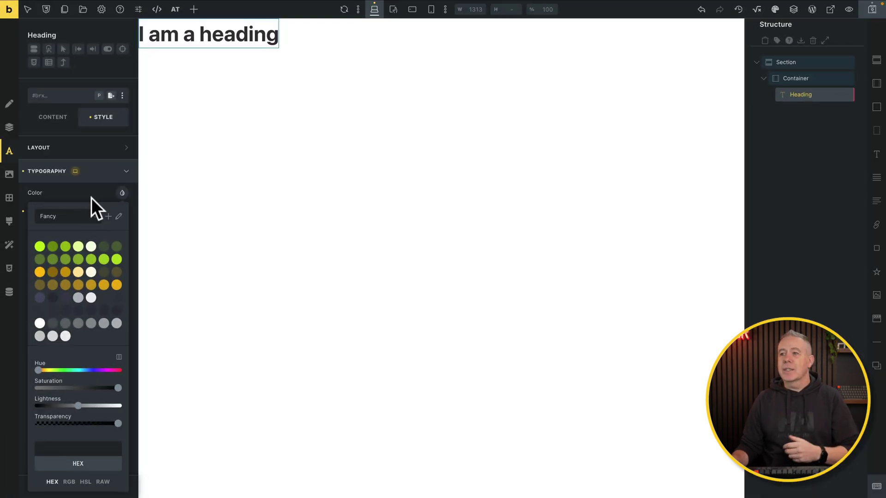
Colour the 'I am a heading' text base-ultra-dark after first trying primary-trans-70.
{"action": "left_click", "coordinate": [91, 259]}
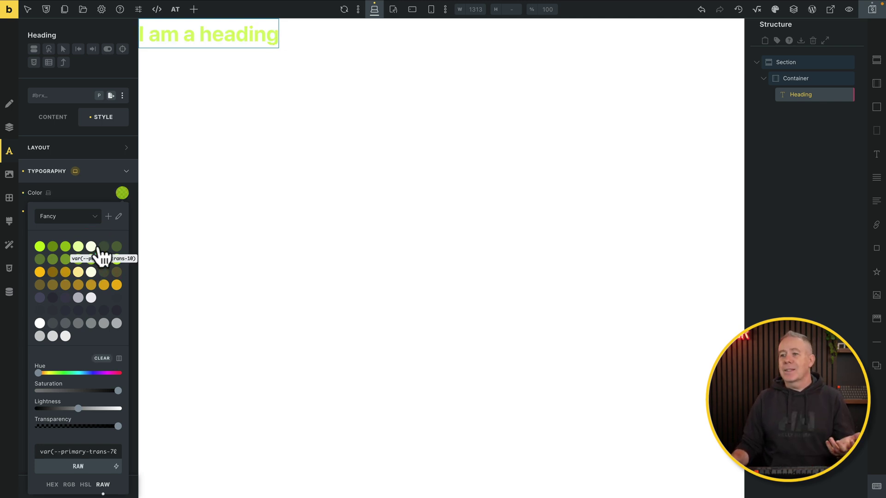
{"action": "left_click", "coordinate": [54, 298]}
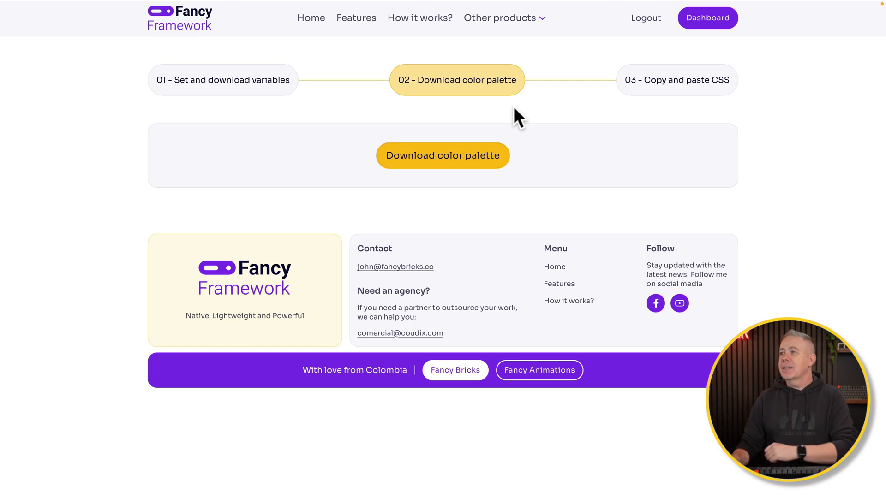
Review the CSS in the '03 - Copy and paste CSS' step and copy it.
{"action": "left_click", "coordinate": [694, 95]}
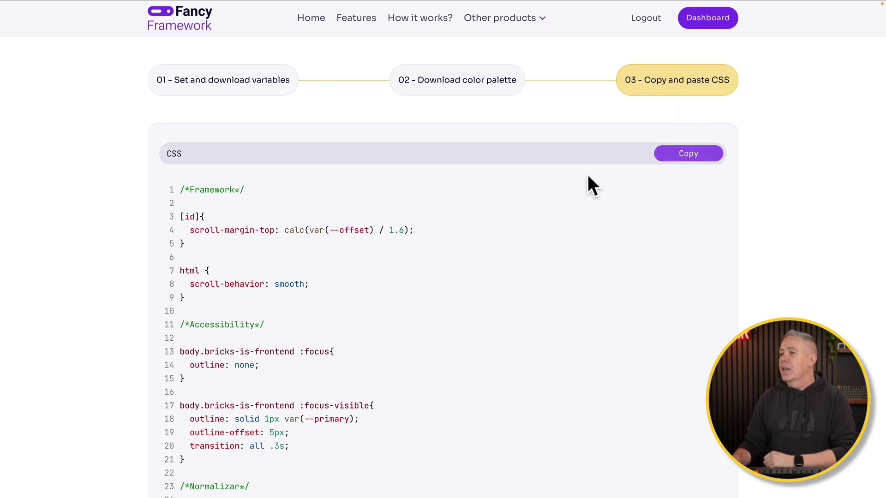
{"action": "scroll", "coordinate": [413, 333], "scroll_direction": "down", "scroll_amount": 10}
{"action": "scroll", "coordinate": [412, 331], "scroll_direction": "down", "scroll_amount": 4}
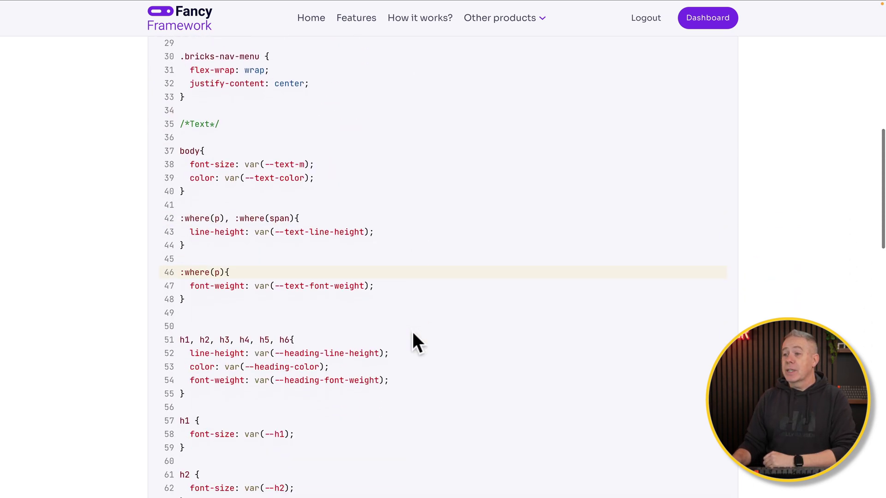
{"action": "scroll", "coordinate": [412, 332], "scroll_direction": "up", "scroll_amount": 7}
{"action": "scroll", "coordinate": [413, 331], "scroll_direction": "up", "scroll_amount": 6}
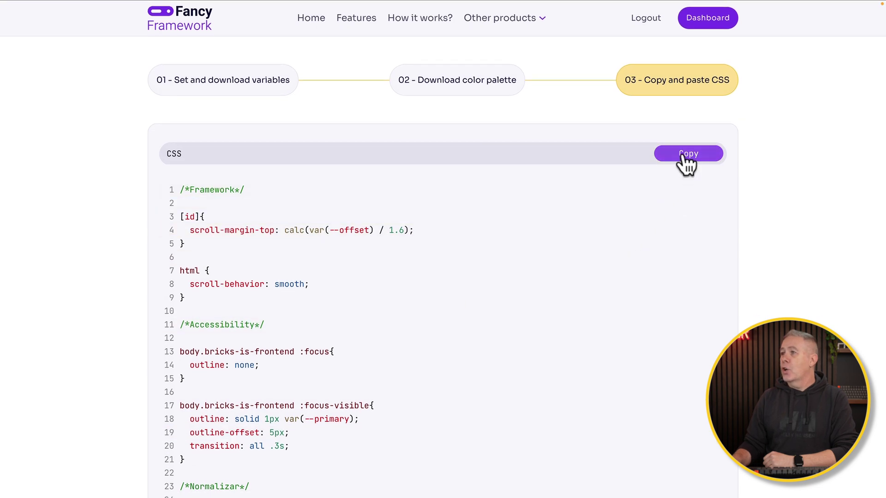
{"action": "left_click", "coordinate": [683, 159]}
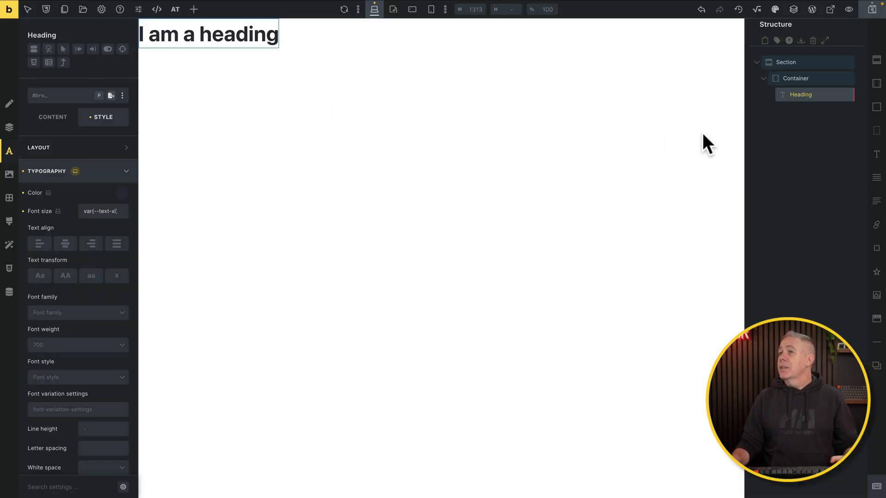
Leave the builder and paste the copied framework CSS into Bricks Settings' Custom CSS field.
{"action": "left_click", "coordinate": [8, 10]}
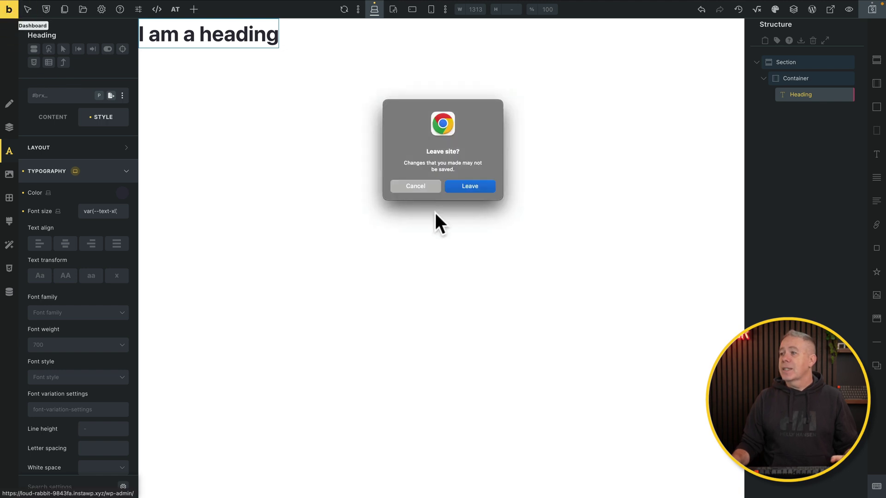
{"action": "left_click", "coordinate": [475, 187]}
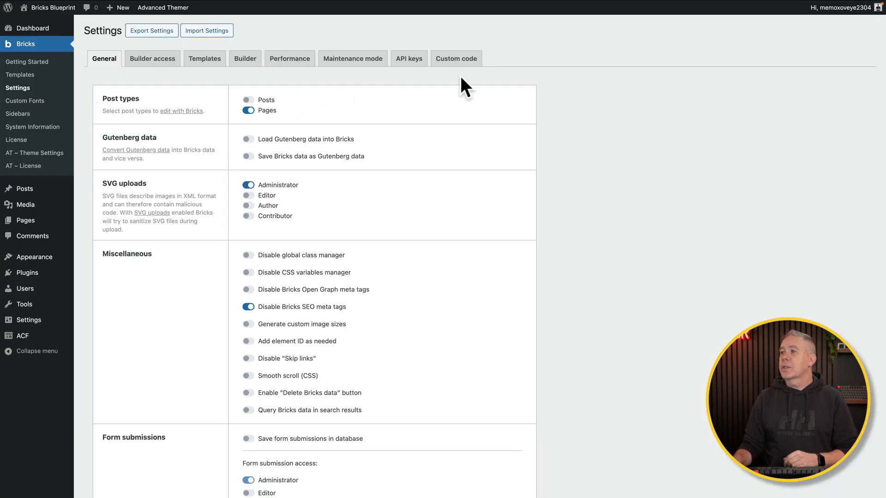
{"action": "left_click", "coordinate": [461, 59]}
{"action": "scroll", "coordinate": [421, 247], "scroll_direction": "down", "scroll_amount": 6}
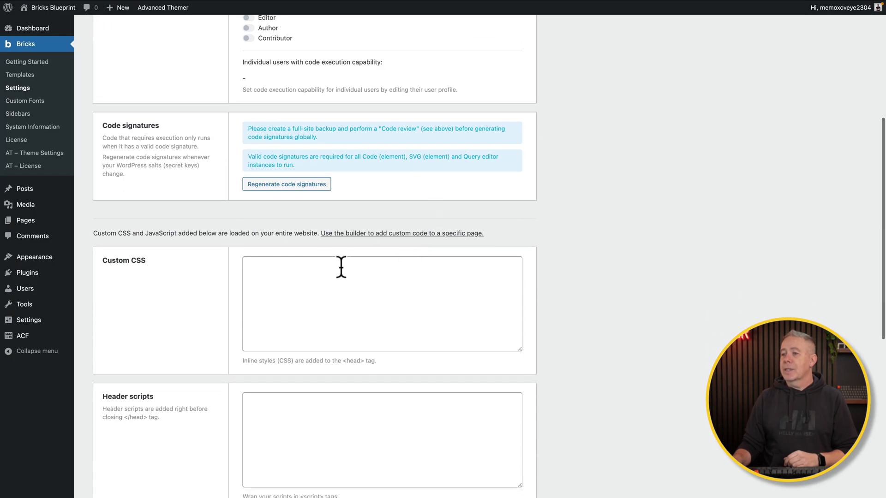
{"action": "left_click", "coordinate": [327, 268]}
{"action": "key", "text": "ctrl+v"}
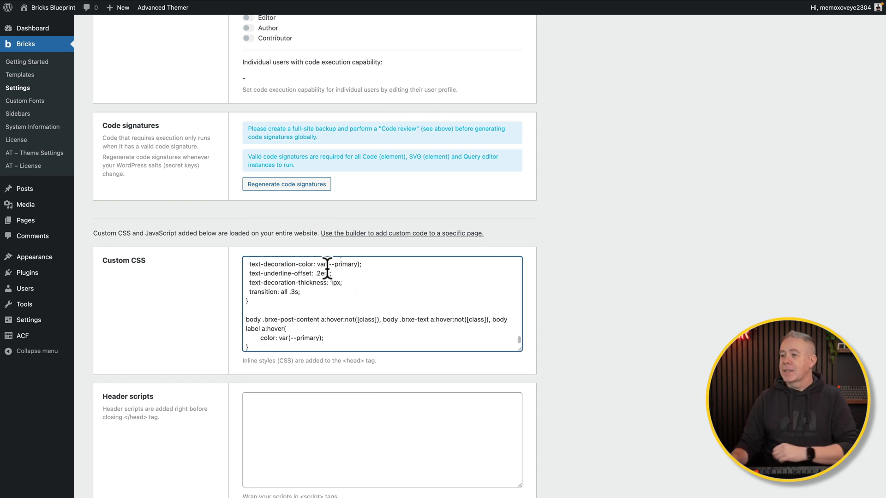
{"action": "scroll", "coordinate": [651, 353], "scroll_direction": "down", "scroll_amount": 6}
{"action": "scroll", "coordinate": [652, 353], "scroll_direction": "down", "scroll_amount": 2}
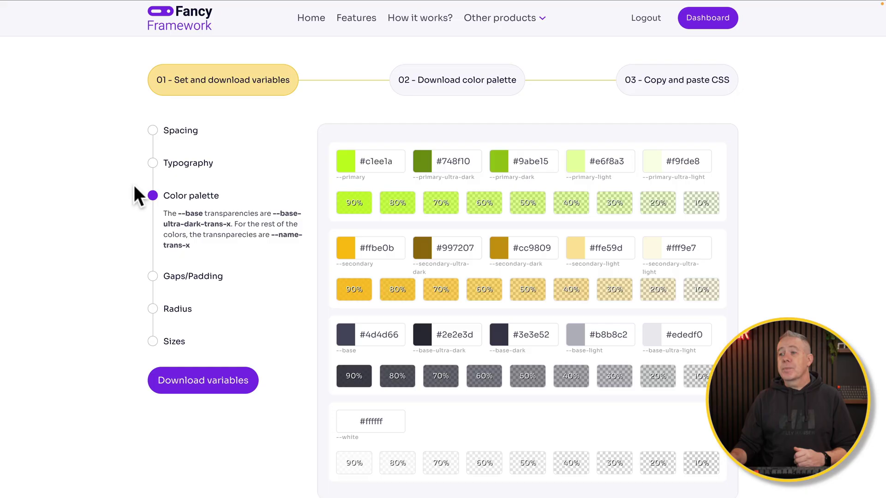
View the Gaps/Padding variables, including --grid-gap and the 80px --offset.
{"action": "left_click", "coordinate": [174, 276]}
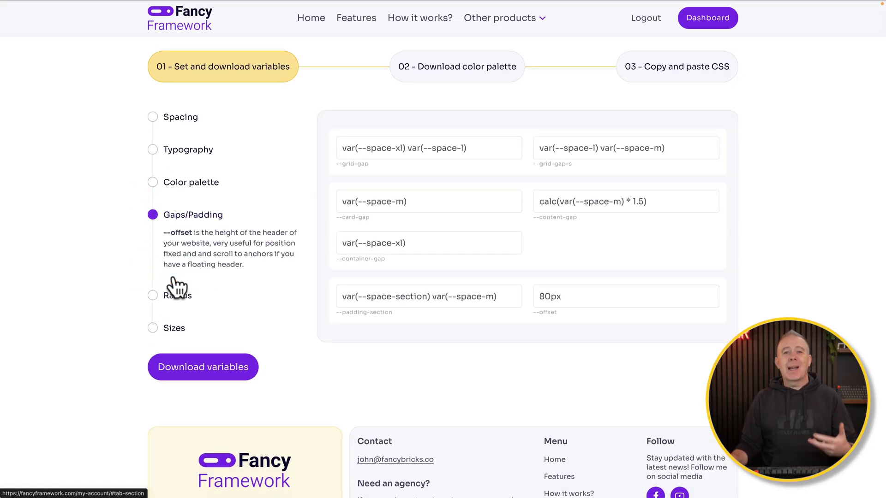